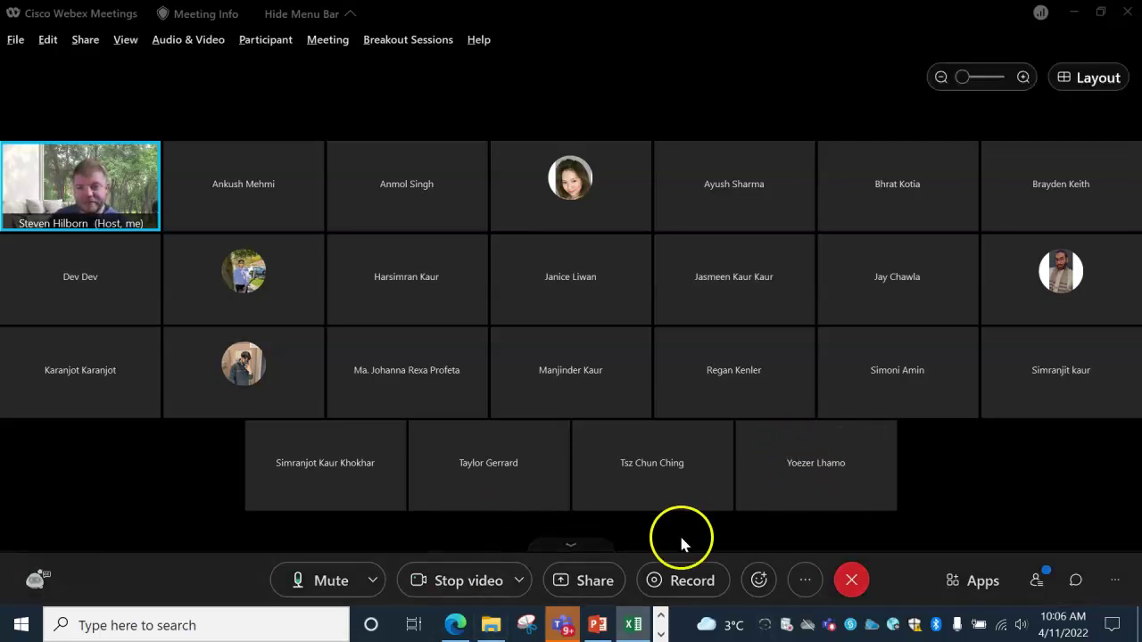
Share Screen 1 with the participants of the Webex meeting.
{"action": "left_click", "coordinate": [585, 582]}
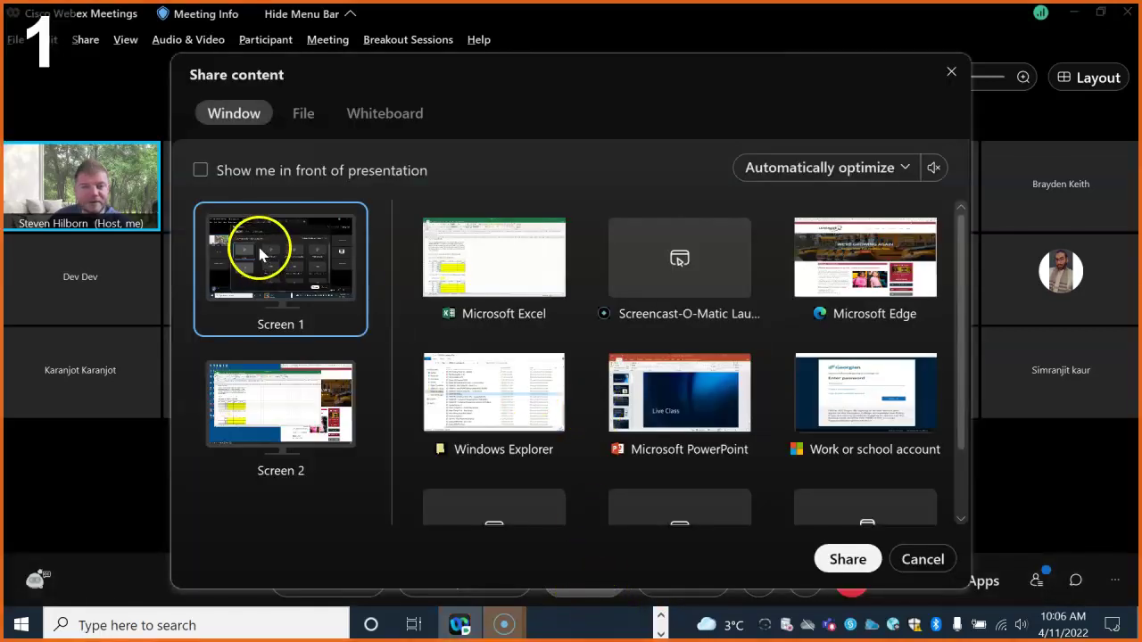
{"action": "left_click", "coordinate": [830, 558]}
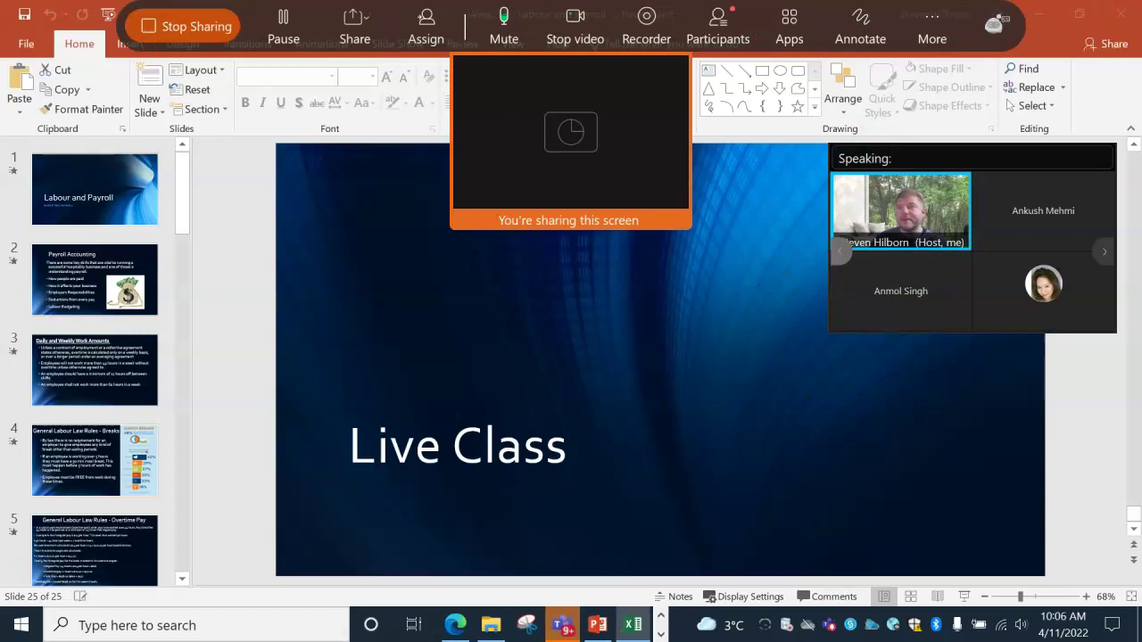
Switch to the Excel depreciation workbook, maximize it on the shared screen, and move the participant video panel off the sheet.
{"action": "key", "text": "alt+Tab"}
{"action": "left_click_drag", "start_coordinate": [884, 59], "coordinate": [615, 89]}
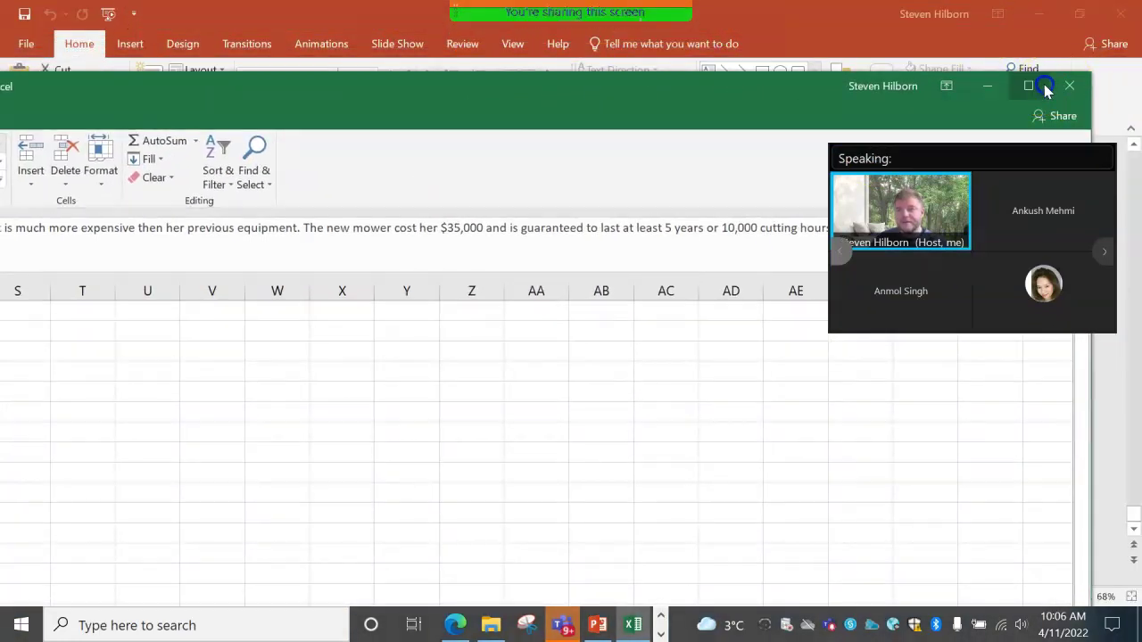
{"action": "left_click", "coordinate": [1044, 83]}
{"action": "left_click", "coordinate": [691, 399]}
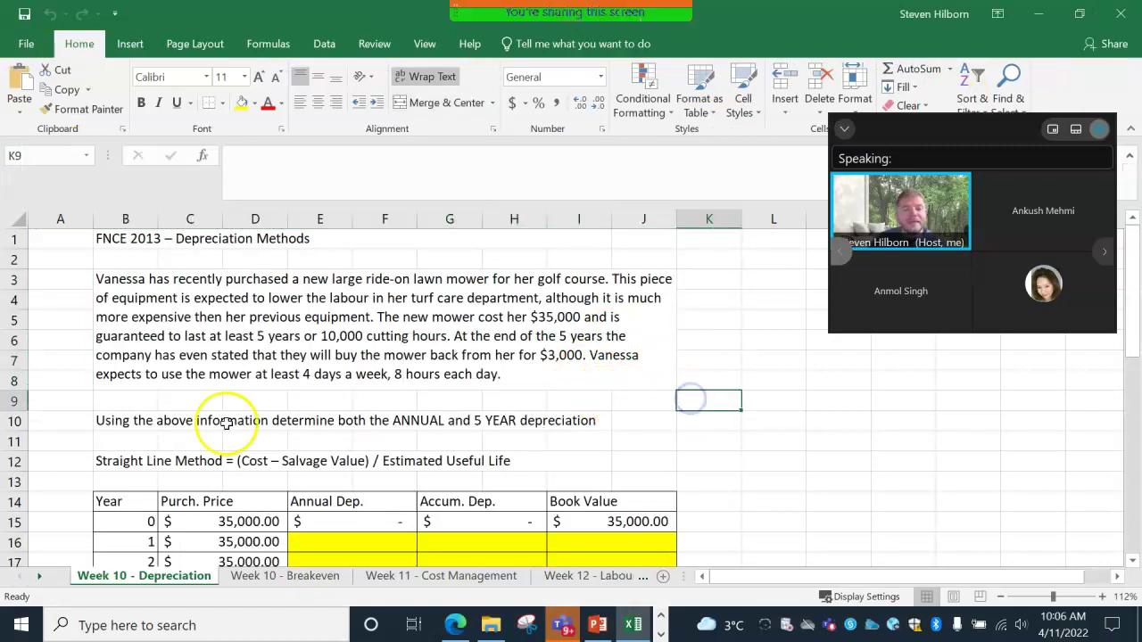
{"action": "left_click_drag", "start_coordinate": [958, 125], "coordinate": [1141, 125]}
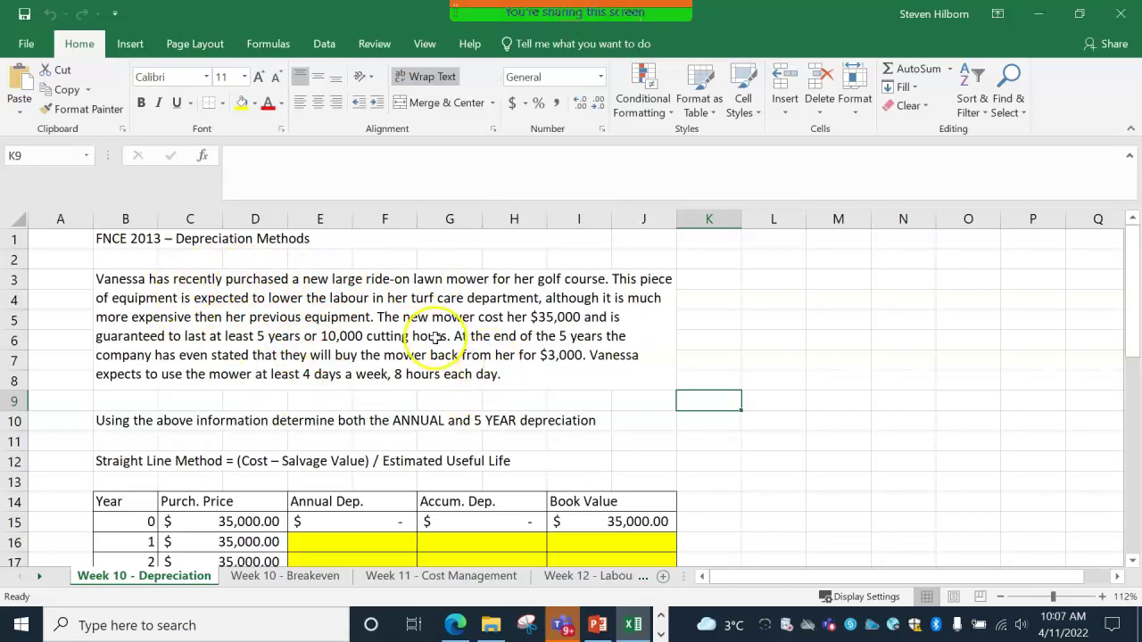
Review the lawn mower problem text, the Straight Line Method formula and the empty depreciation table on the Week 10 - Depreciation sheet.
{"action": "scroll", "coordinate": [297, 317], "scroll_direction": "down", "scroll_amount": 2}
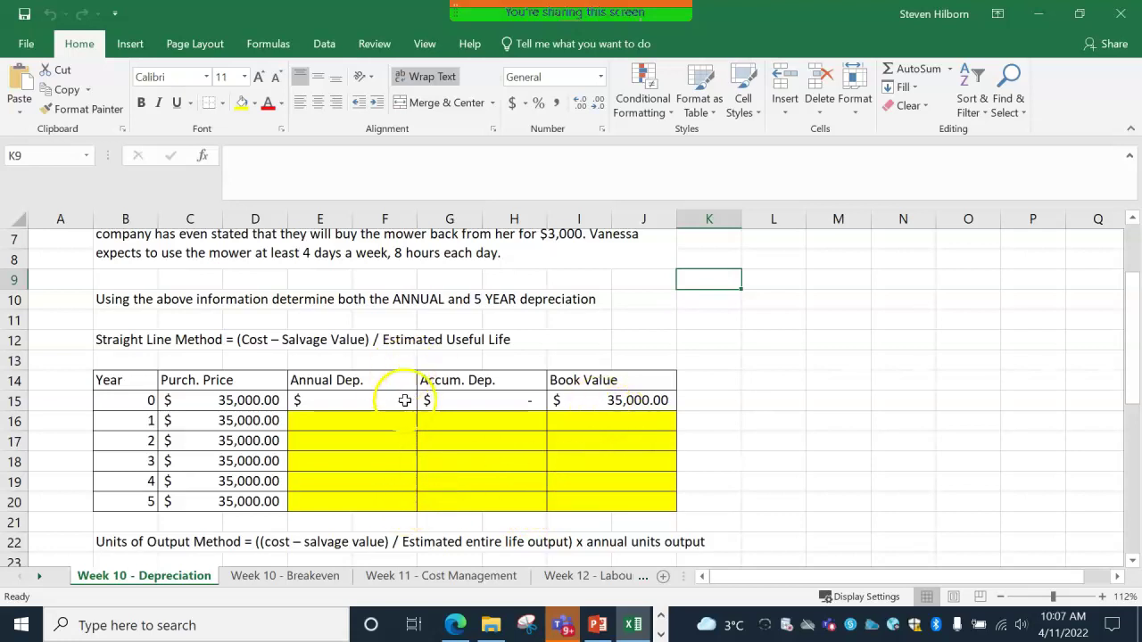
{"action": "scroll", "coordinate": [406, 408], "scroll_direction": "down", "scroll_amount": 1}
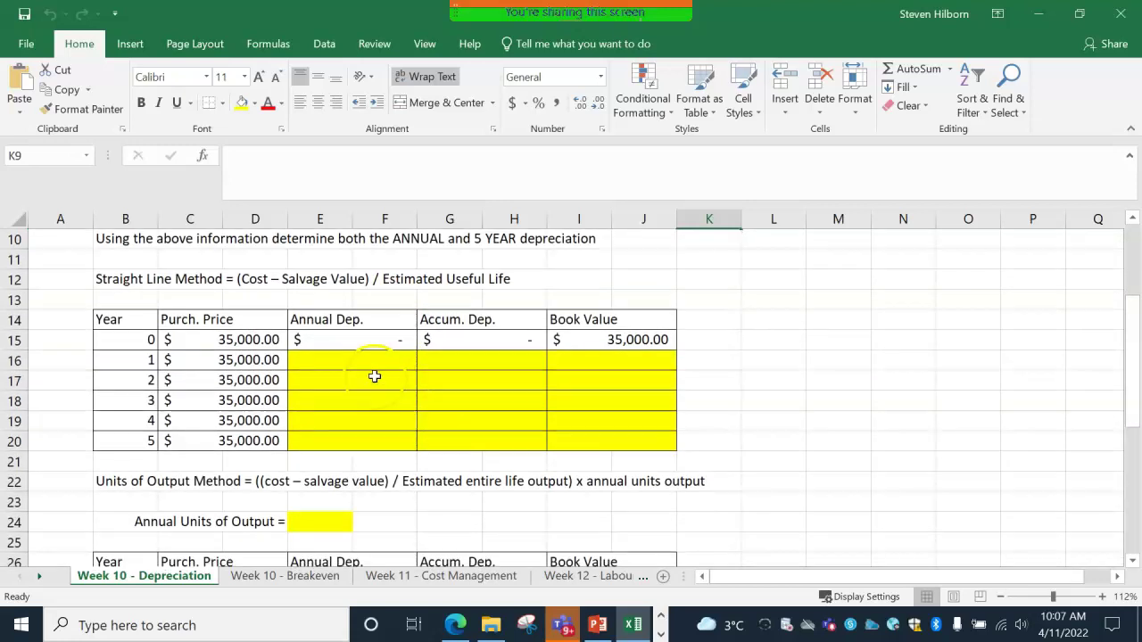
{"action": "scroll", "coordinate": [367, 410], "scroll_direction": "up", "scroll_amount": 1}
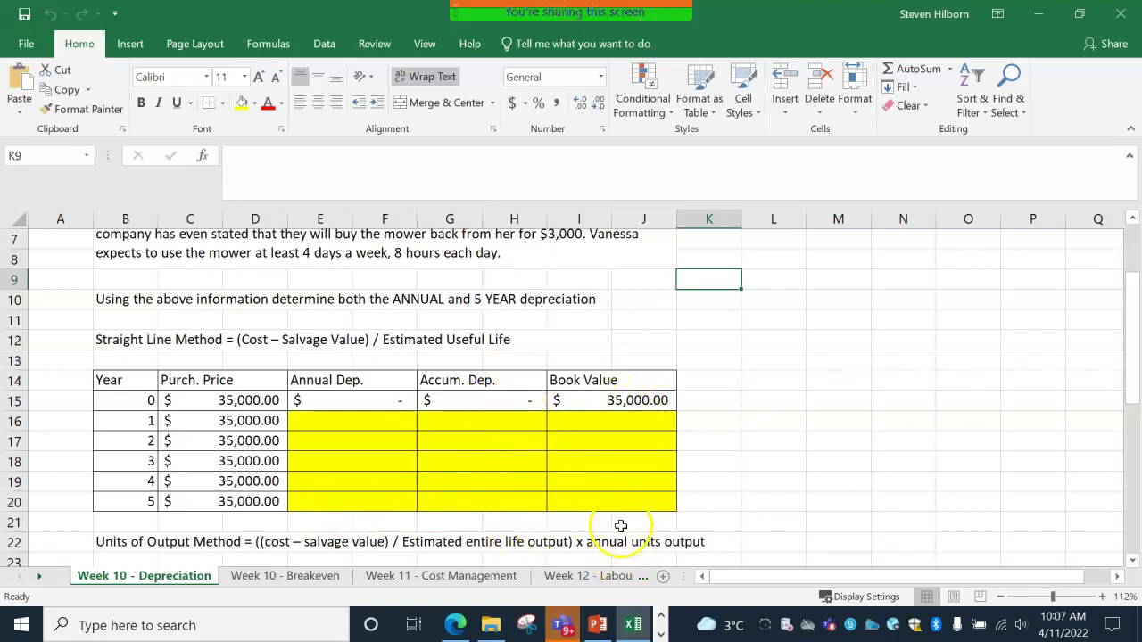
{"action": "scroll", "coordinate": [441, 471], "scroll_direction": "up", "scroll_amount": 1}
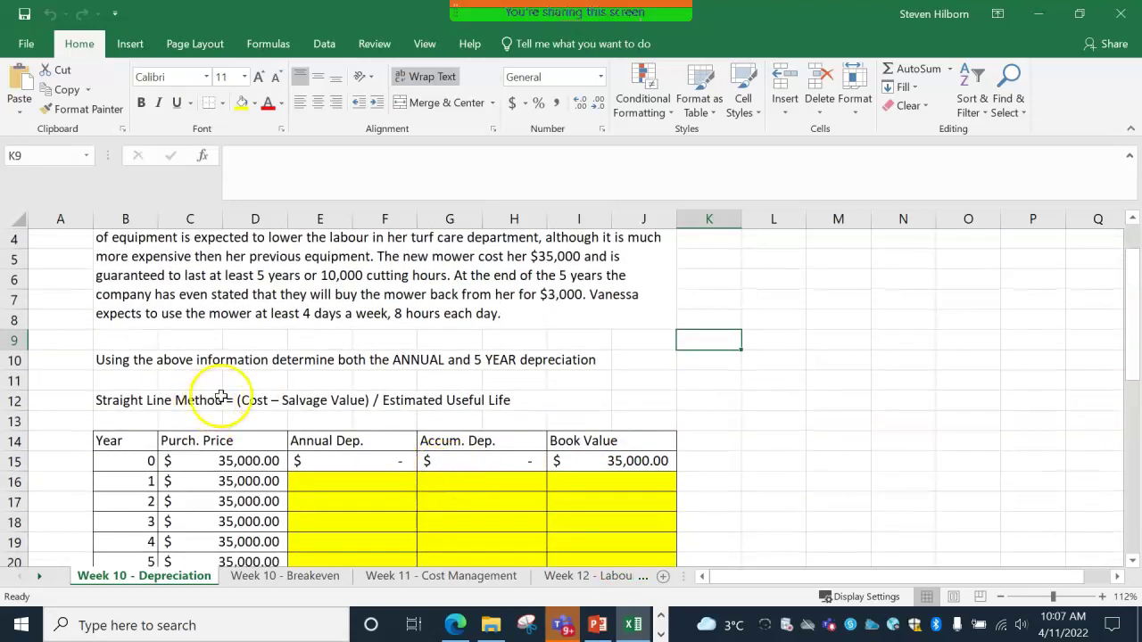
{"action": "scroll", "coordinate": [299, 279], "scroll_direction": "up", "scroll_amount": 1}
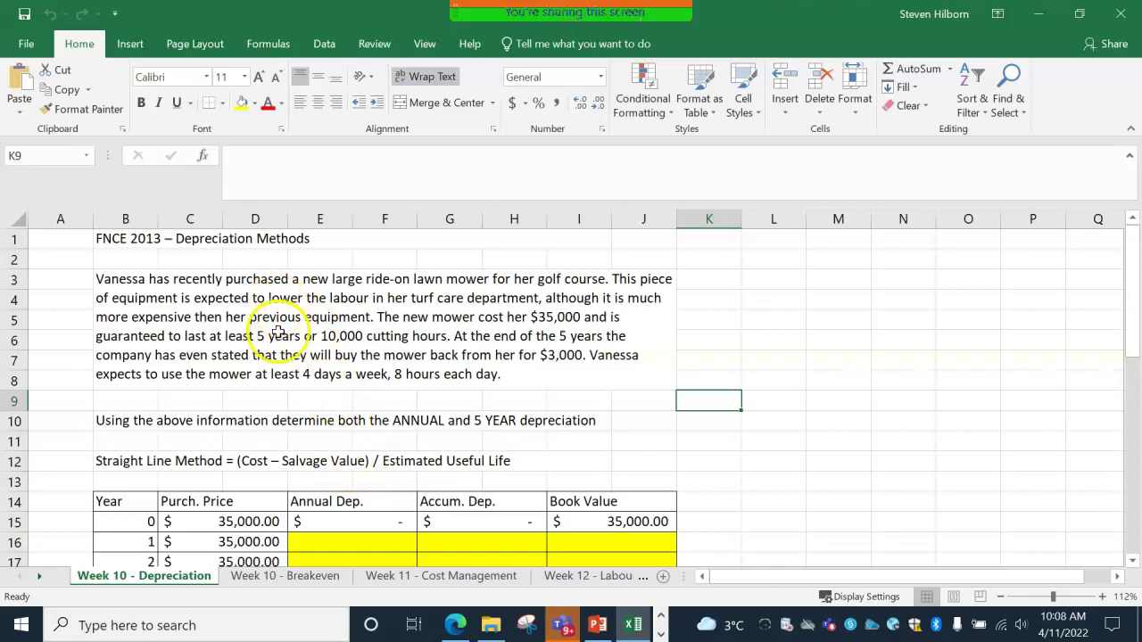
{"action": "scroll", "coordinate": [687, 402], "scroll_direction": "down", "scroll_amount": 1}
{"action": "left_click", "coordinate": [708, 401]}
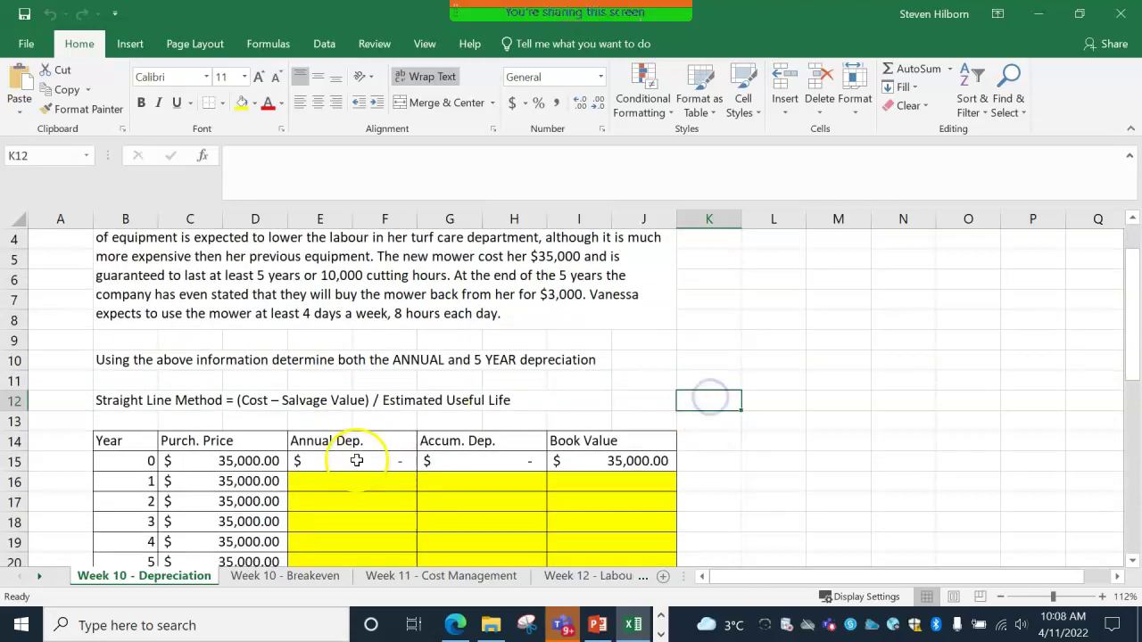
Calculate the year 1 annual depreciation in E16 of the straight-line table as =32000/5.
{"action": "left_click", "coordinate": [348, 486]}
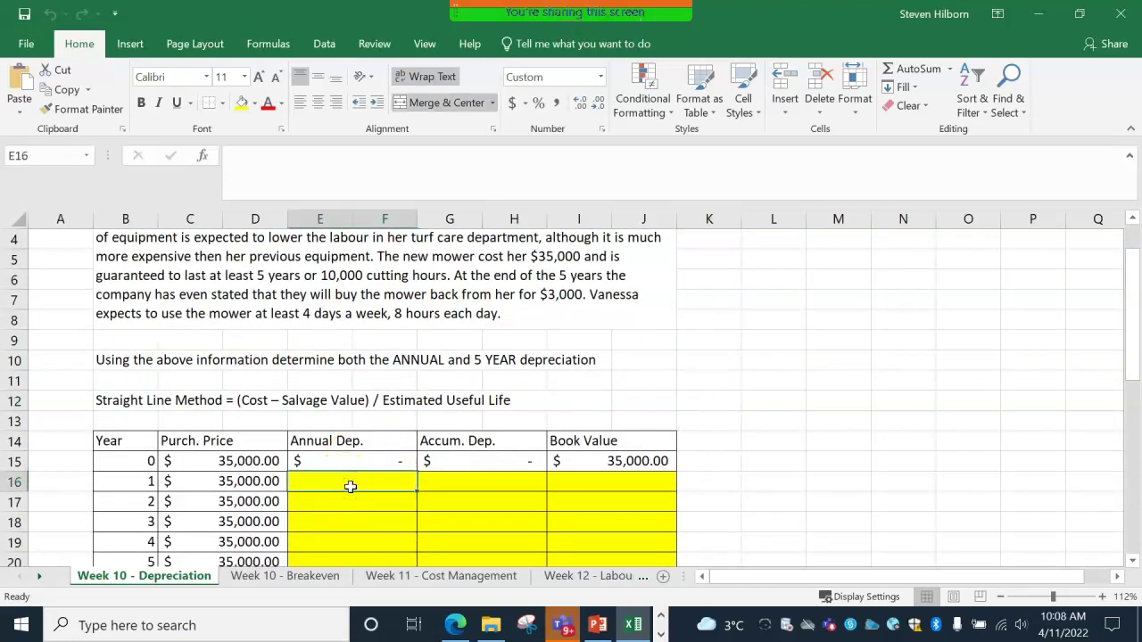
{"action": "type", "text": "=32000/"}
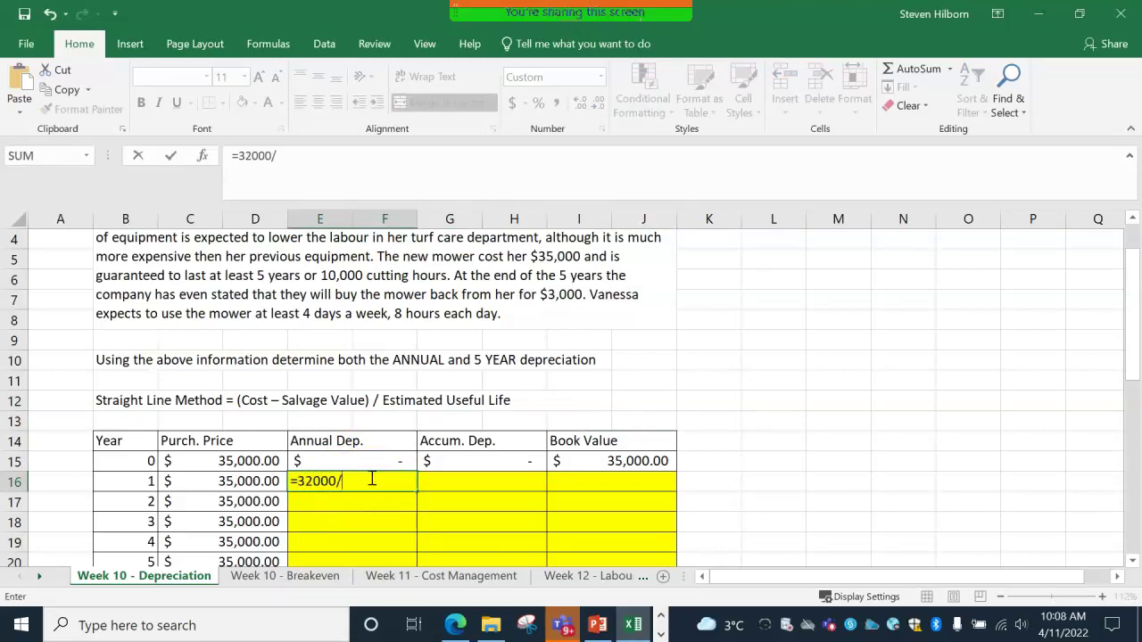
{"action": "key", "text": "Return"}
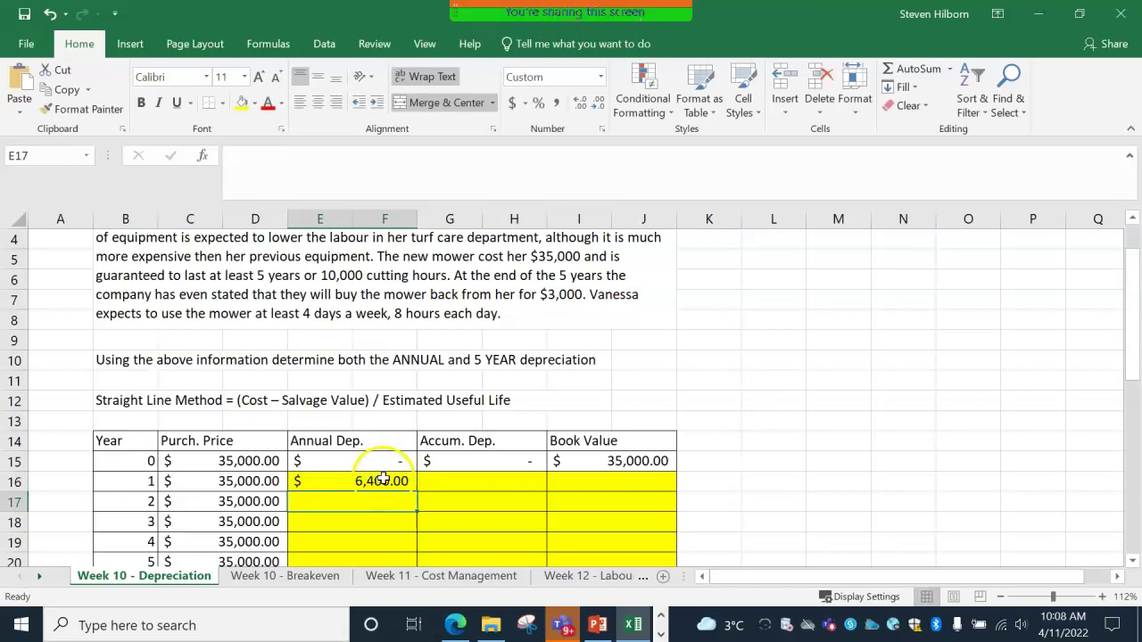
Enter 6400 as the annual depreciation for years 2 to 5 in E17 through E20.
{"action": "scroll", "coordinate": [382, 480], "scroll_direction": "down", "scroll_amount": 1}
{"action": "type", "text": "6"}
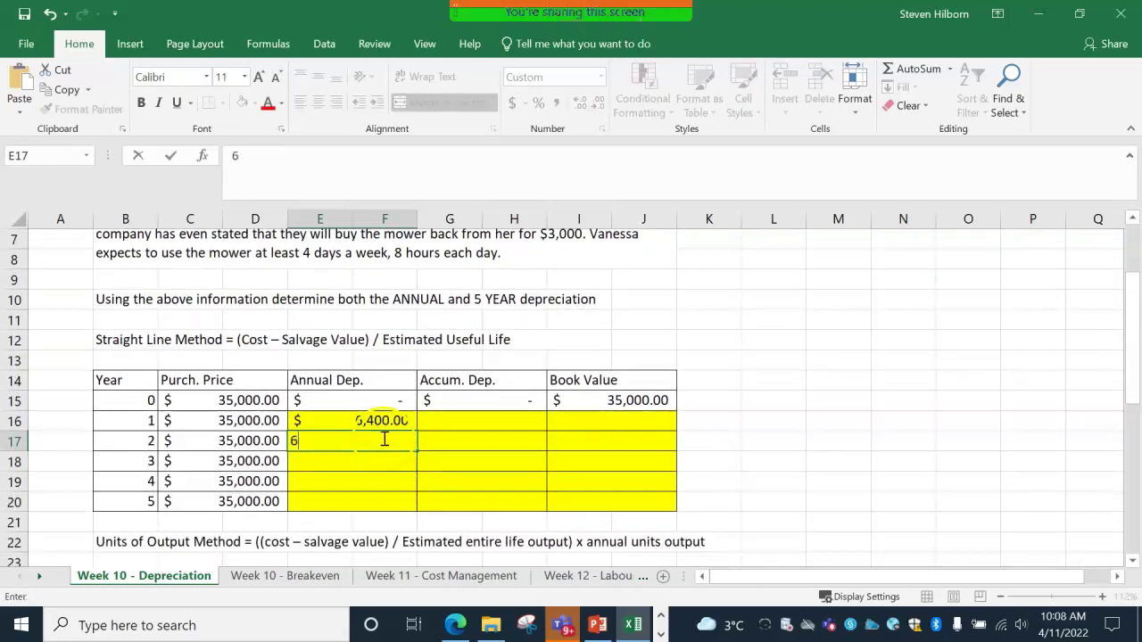
{"action": "type", "text": ",400"}
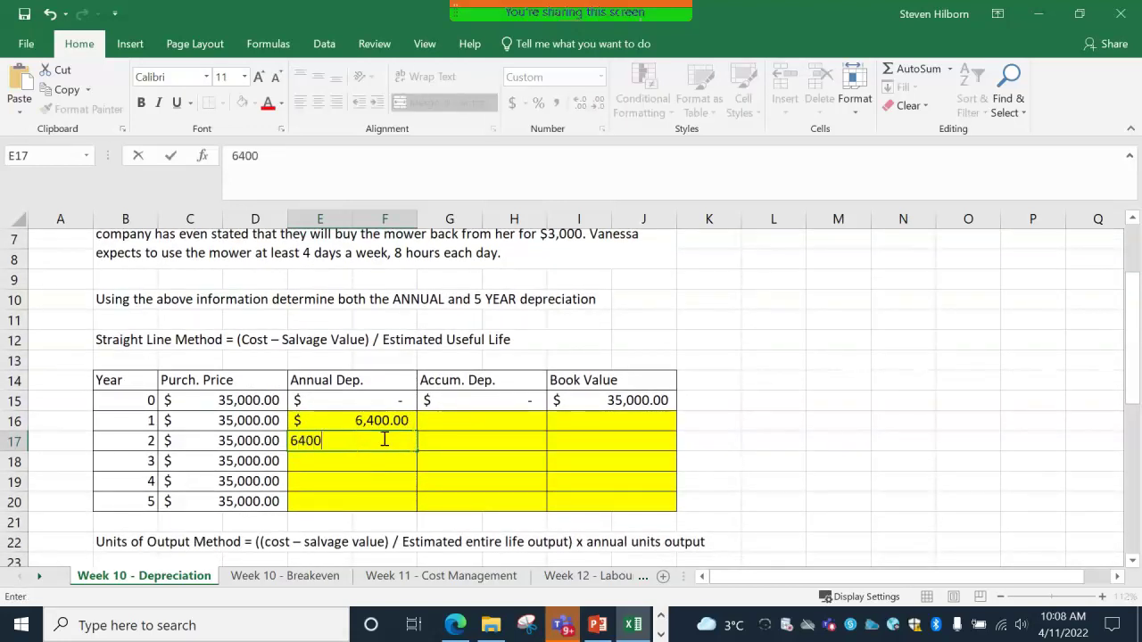
{"action": "key", "text": "Return"}
{"action": "type", "text": "64"}
{"action": "key", "text": "Return"}
{"action": "type", "text": "6400"}
{"action": "key", "text": "Return"}
{"action": "type", "text": "6,400"}
{"action": "key", "text": "Tab"}
Enter 6400 as the year 1 accumulated depreciation in G16.
{"action": "key", "text": "Up"}
{"action": "key", "text": "Up"}
{"action": "key", "text": "Up"}
{"action": "key", "text": "Up"}
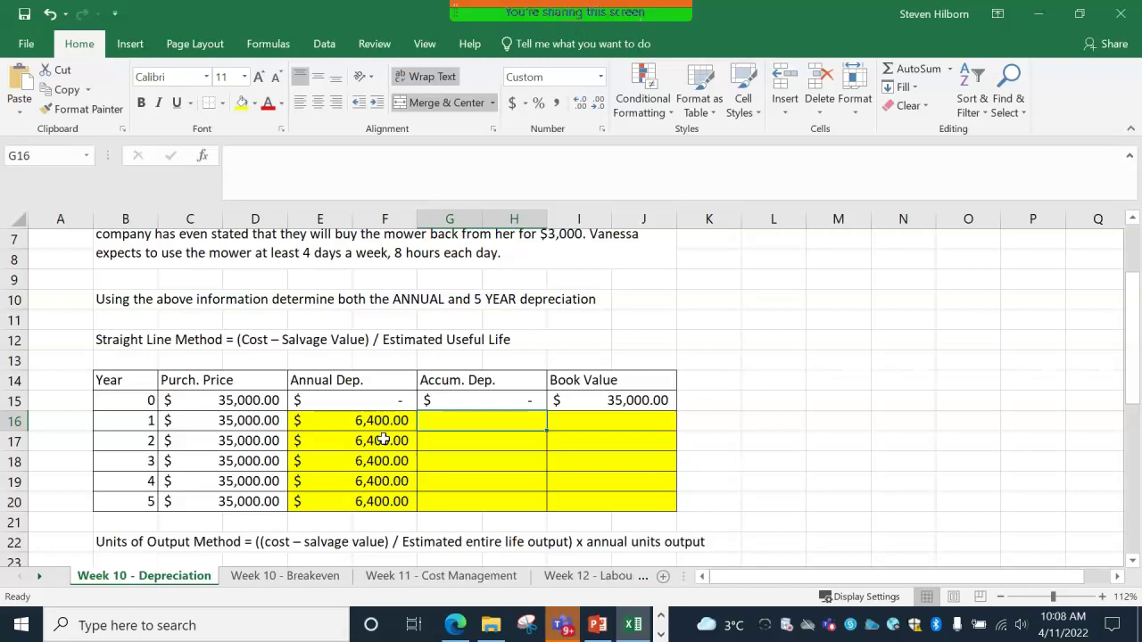
{"action": "type", "text": "6400"}
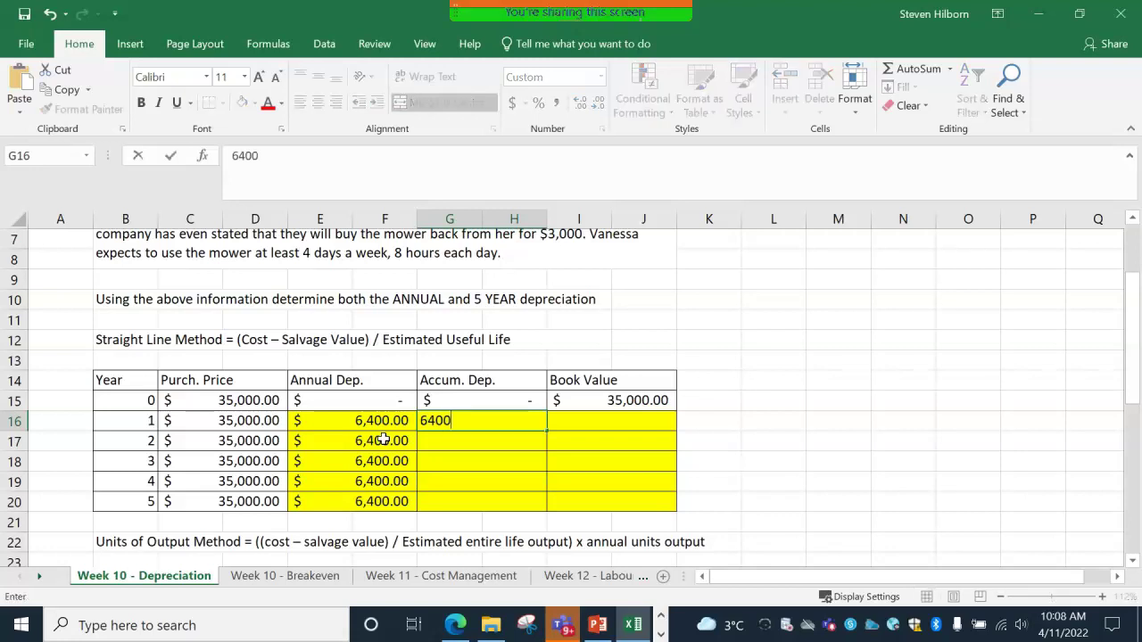
{"action": "key", "text": "Return"}
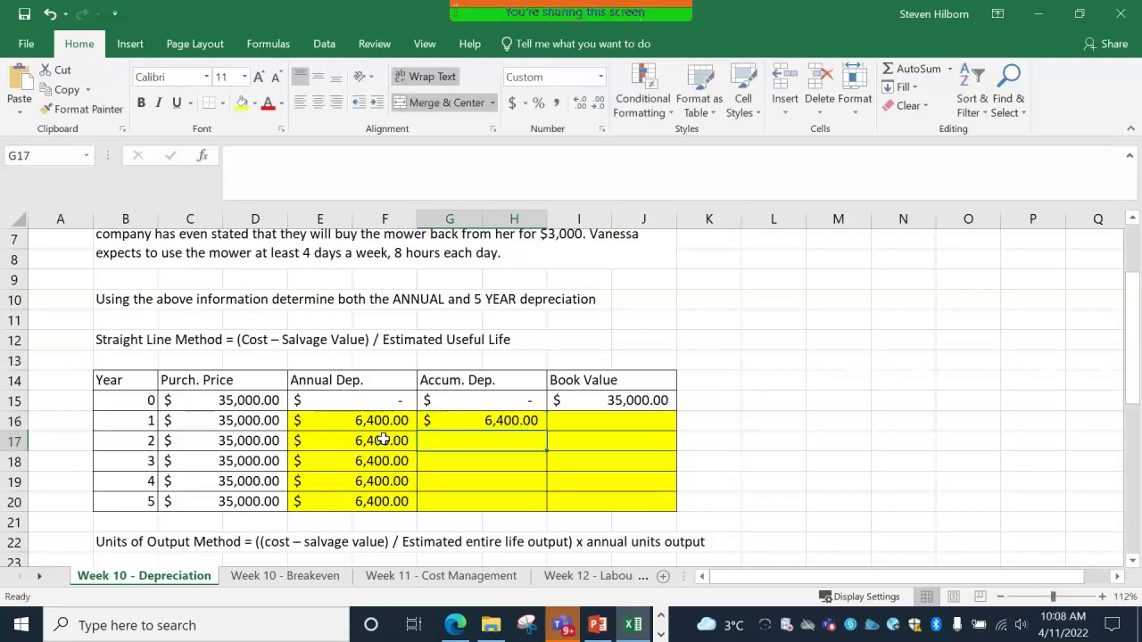
Calculate the accumulated depreciation for years 2 to 5 in G17 through G20 with =6400*2, =6400*3, =6400*4 and =6400*5.
{"action": "type", "text": "=6400*2"}
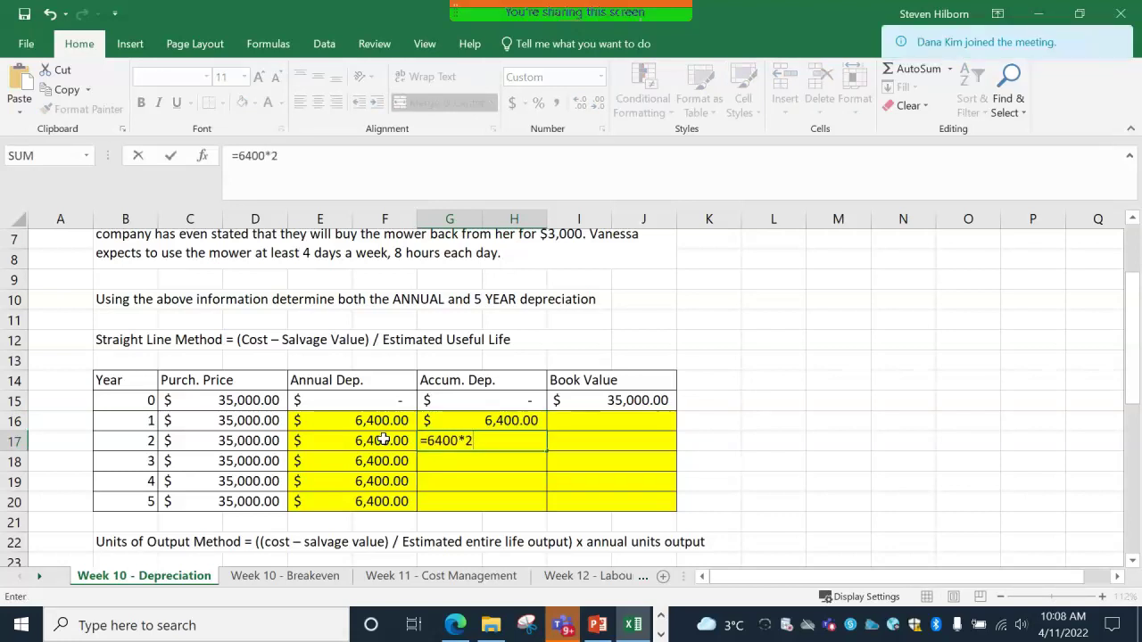
{"action": "key", "text": "Return"}
{"action": "type", "text": "=6400*3"}
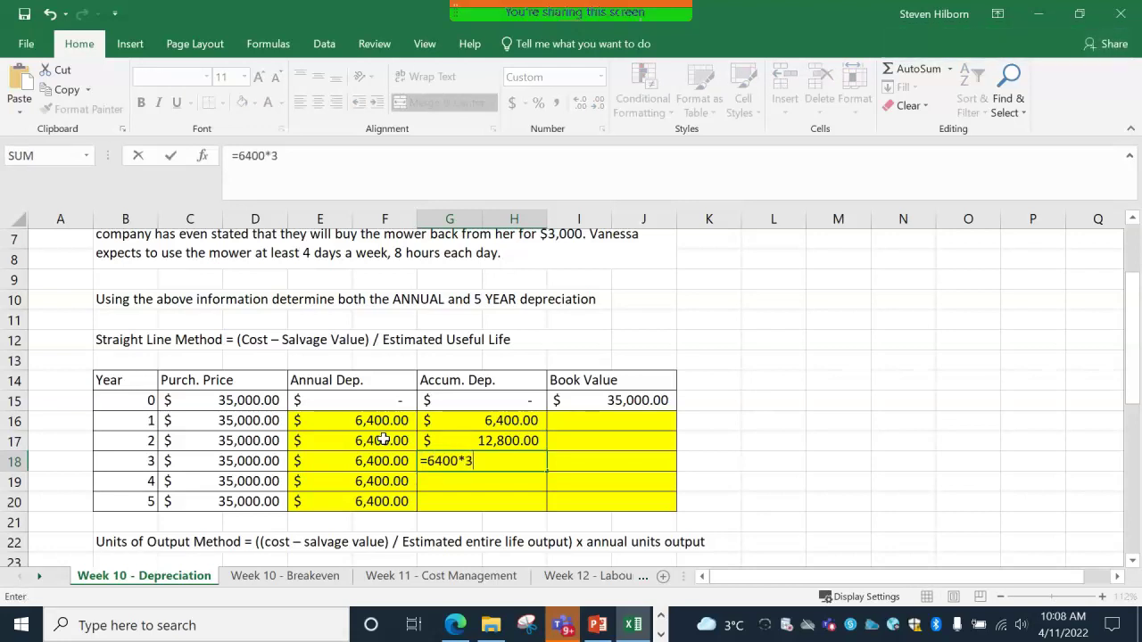
{"action": "key", "text": "Return"}
{"action": "type", "text": "=64"}
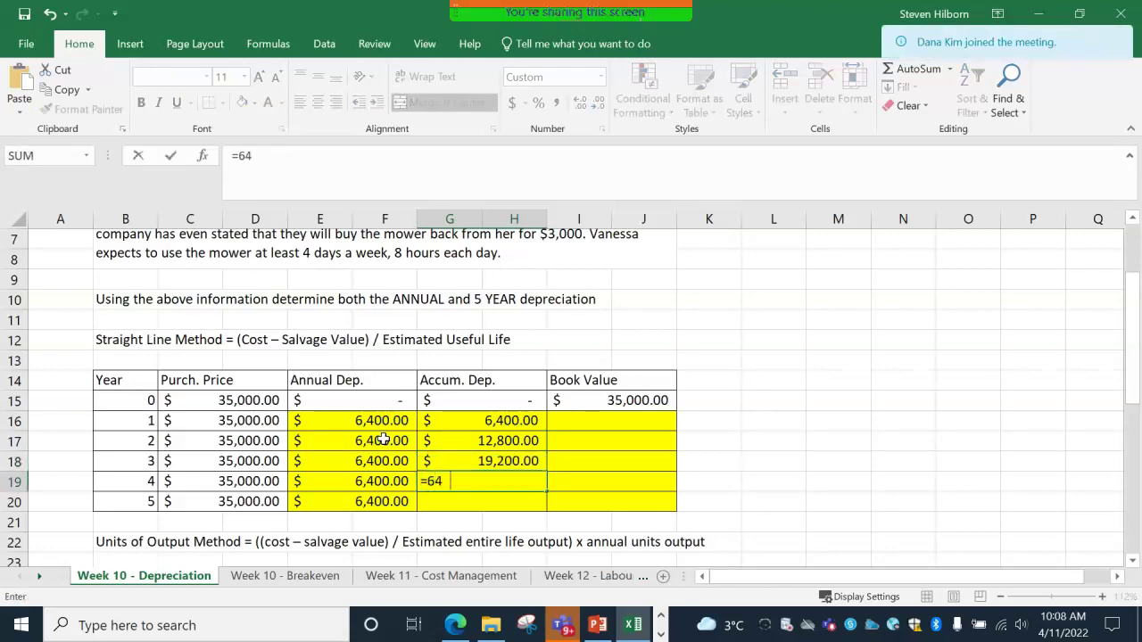
{"action": "type", "text": "00*4"}
{"action": "key", "text": "Return"}
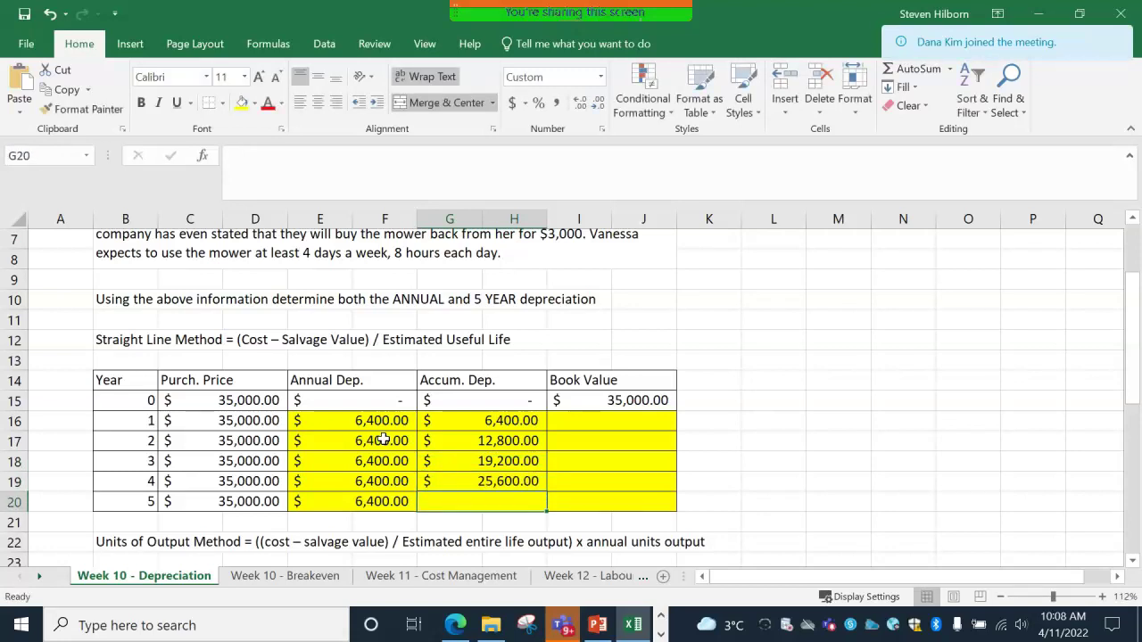
{"action": "type", "text": "=6400"}
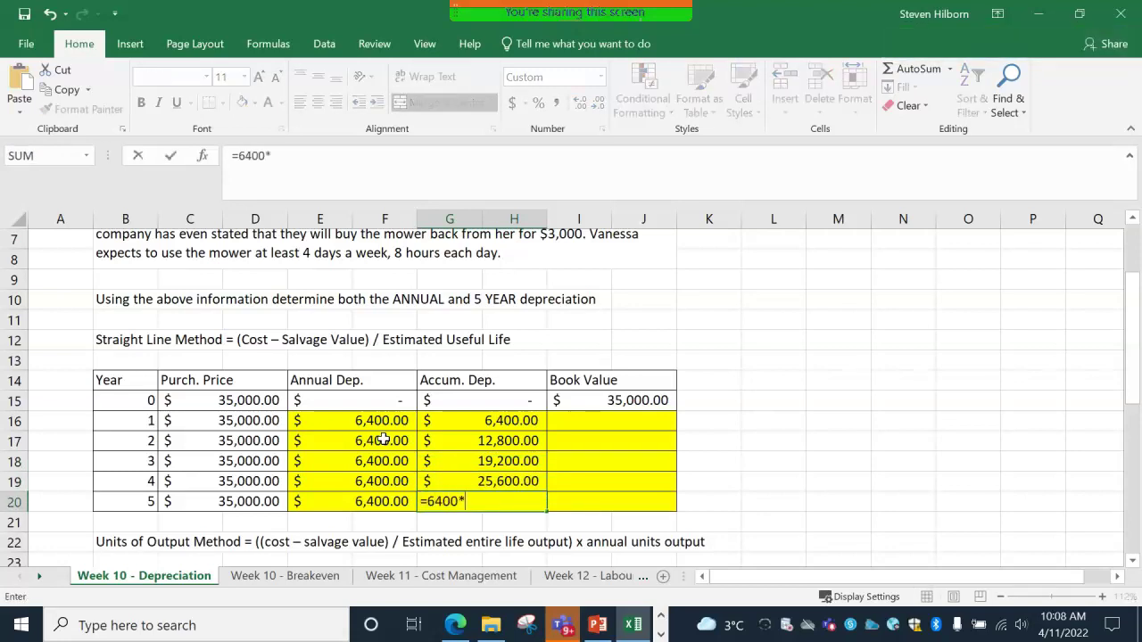
{"action": "type", "text": "*5"}
{"action": "key", "text": "Return"}
{"action": "left_click", "coordinate": [492, 502]}
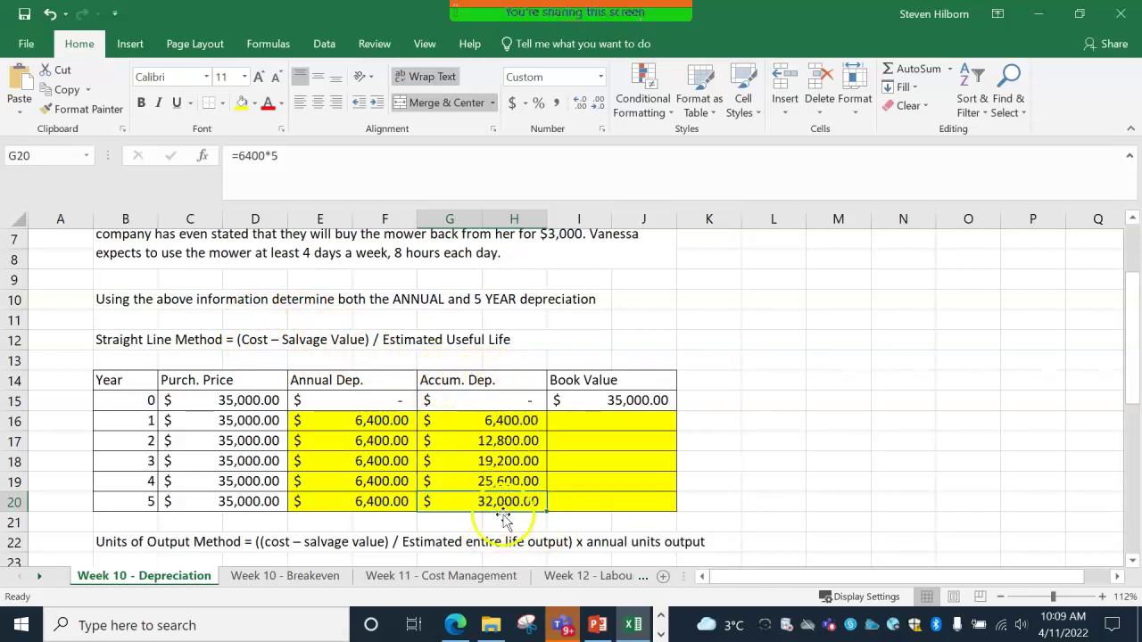
Calculate the year 1 book value in I16 with the formula =I15-G16.
{"action": "left_click", "coordinate": [629, 422]}
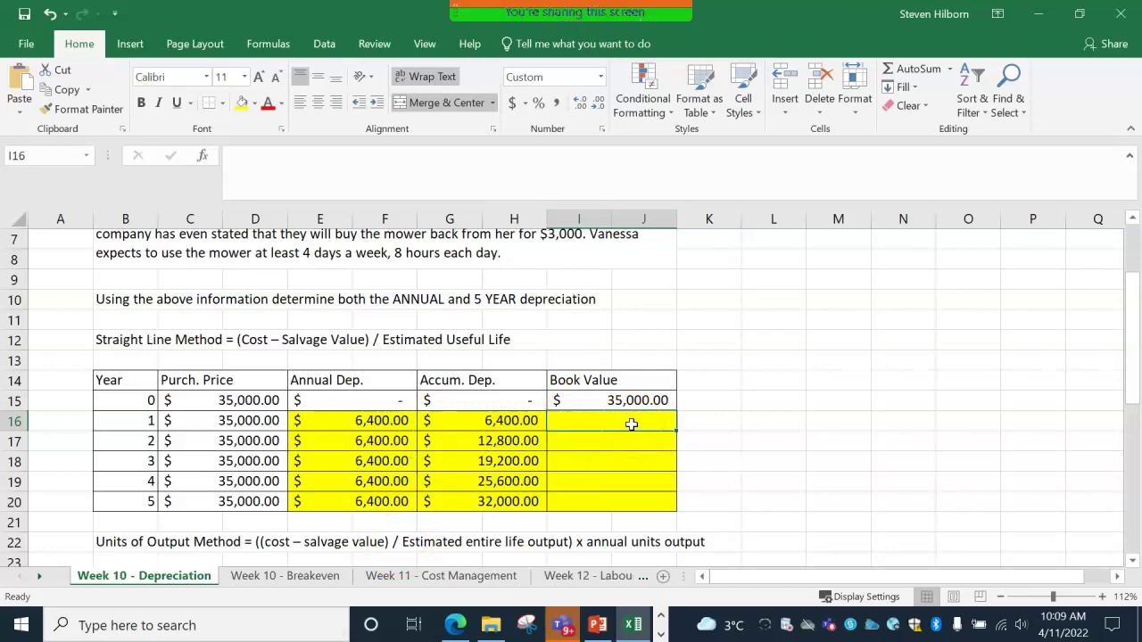
{"action": "type", "text": "="}
{"action": "left_click", "coordinate": [630, 402]}
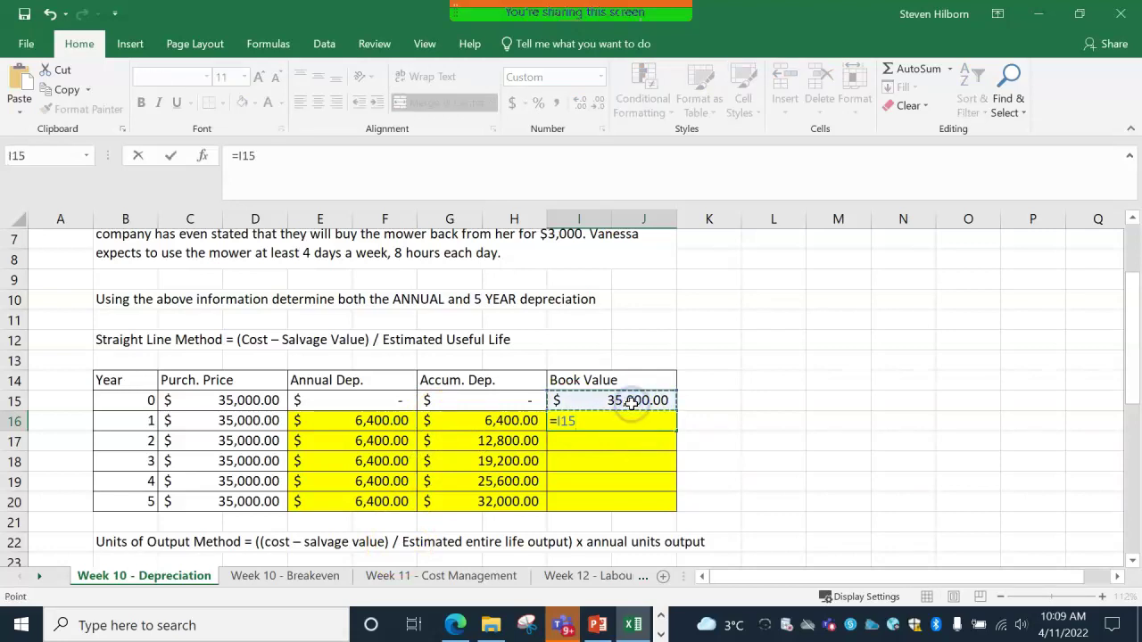
{"action": "type", "text": "-"}
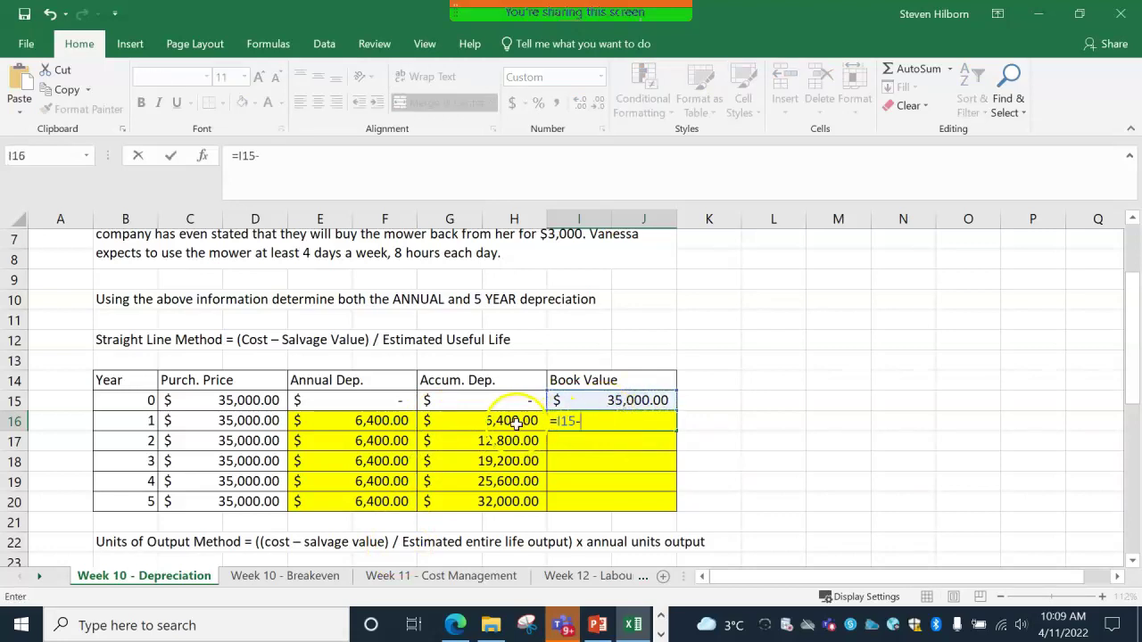
{"action": "left_click", "coordinate": [513, 422]}
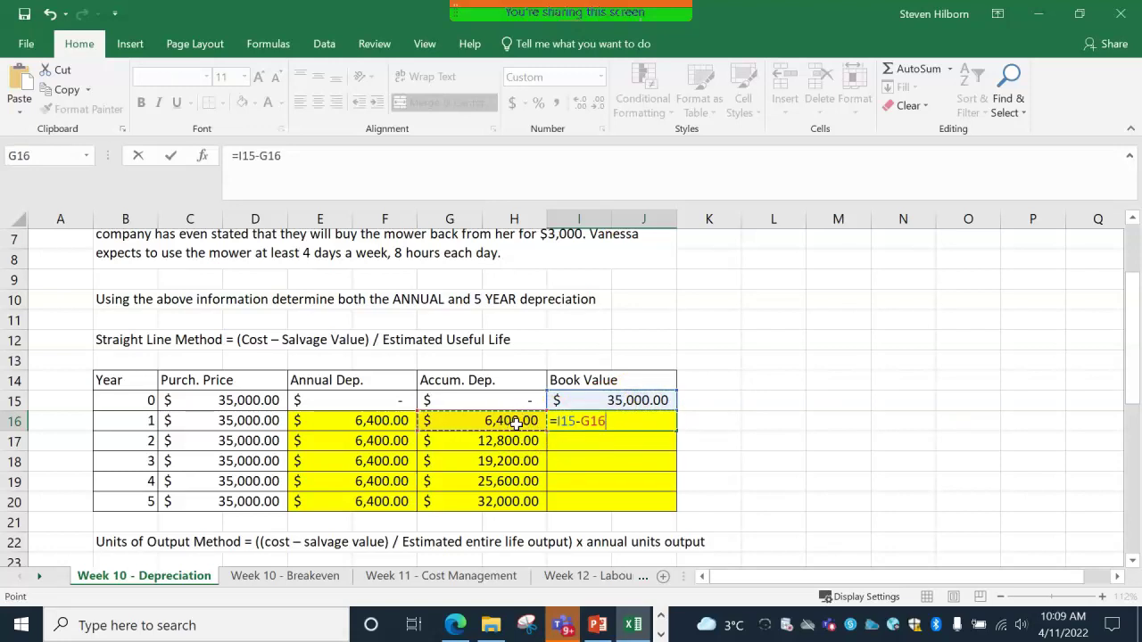
{"action": "key", "text": "Return"}
Calculate the year 2 book value in I17 with the formula =I15-G17.
{"action": "type", "text": "="}
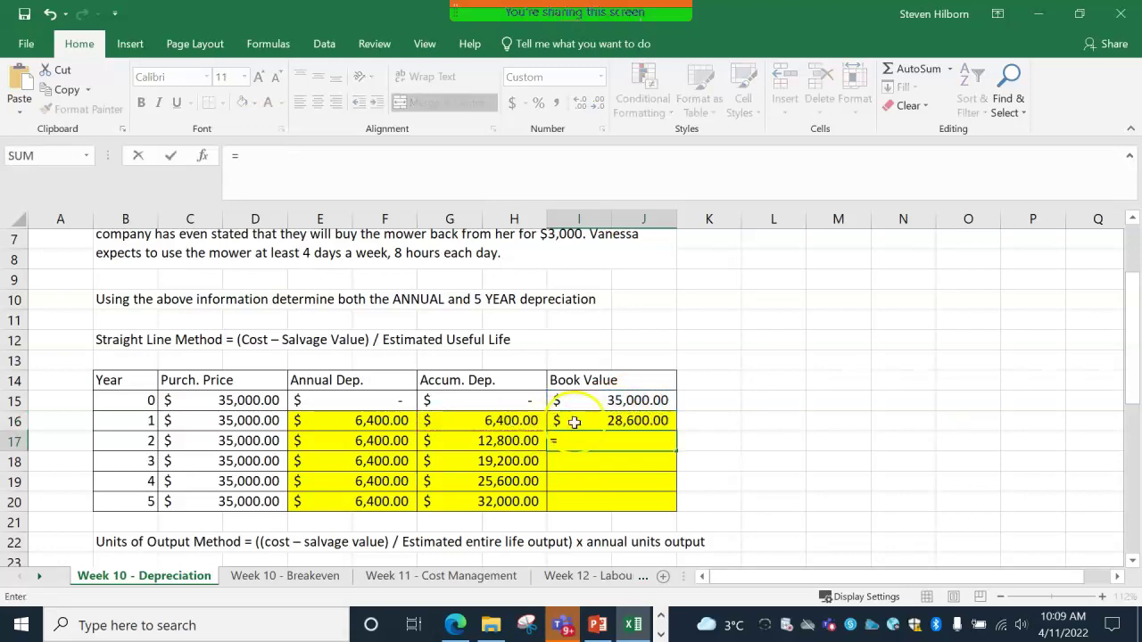
{"action": "left_click", "coordinate": [608, 400]}
{"action": "type", "text": "-"}
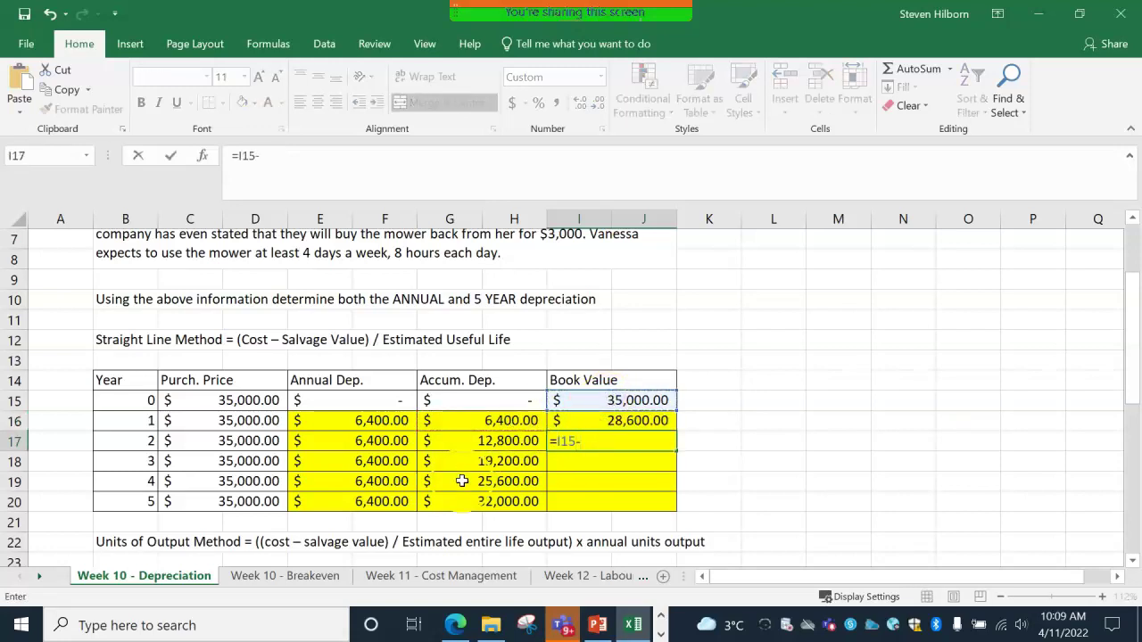
{"action": "left_click", "coordinate": [497, 443]}
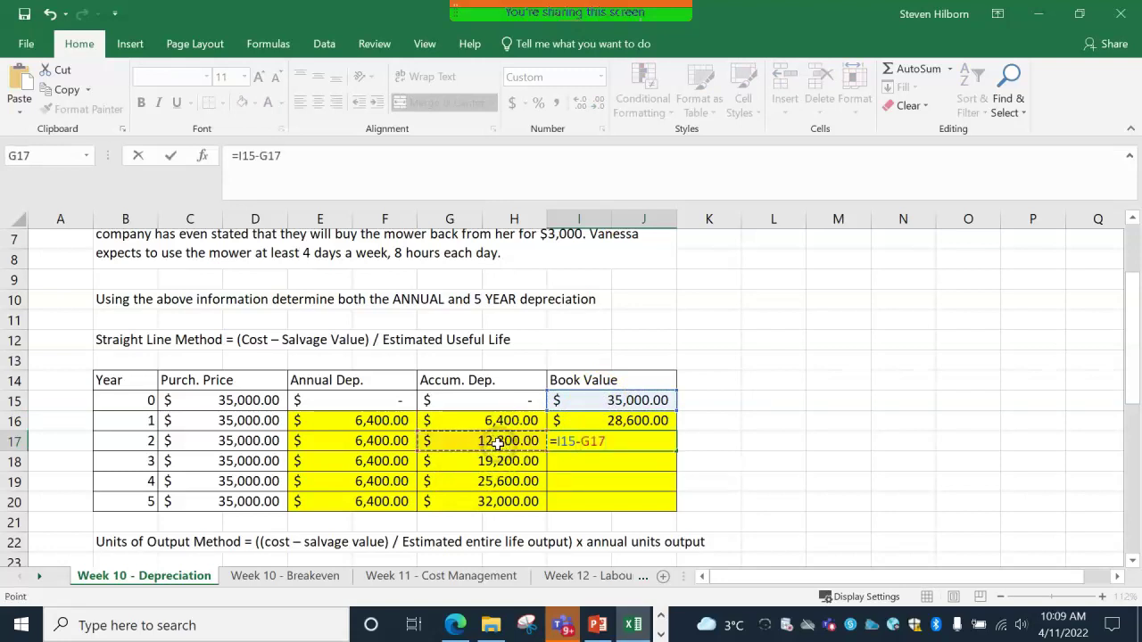
{"action": "key", "text": "Return"}
Calculate the year 3 book value in I18 by subtracting the accumulated depreciation in G18 from I15.
{"action": "type", "text": "="}
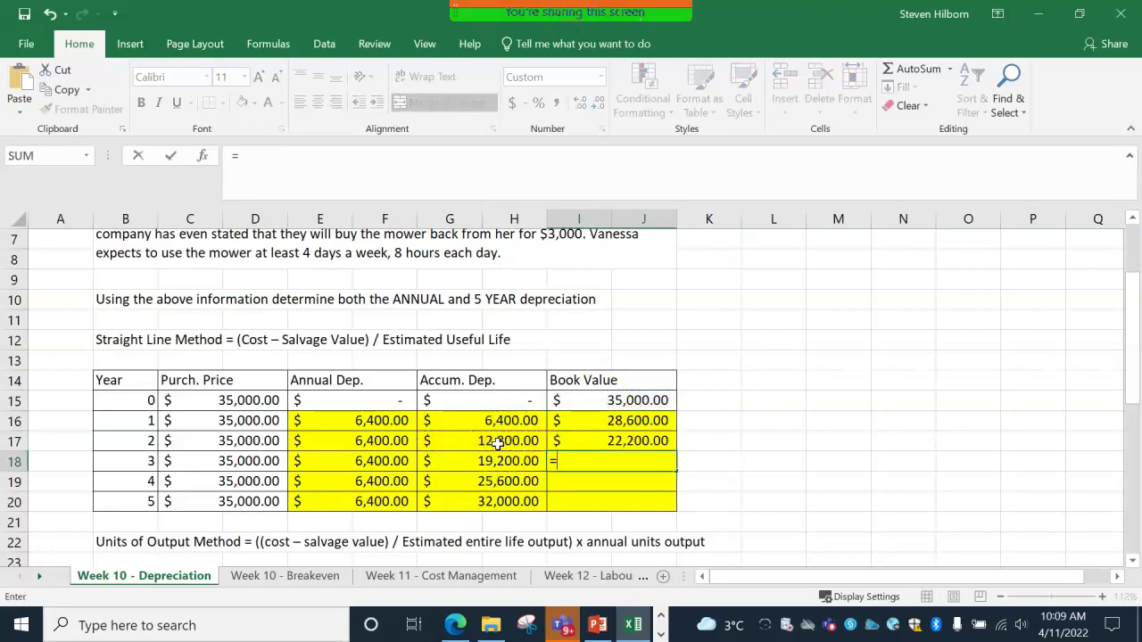
{"action": "left_click", "coordinate": [649, 398]}
{"action": "type", "text": "-"}
{"action": "left_click", "coordinate": [530, 461]}
{"action": "key", "text": "Return"}
Calculate the year 4 book value in I19 with the formula =I15-G19.
{"action": "type", "text": "="}
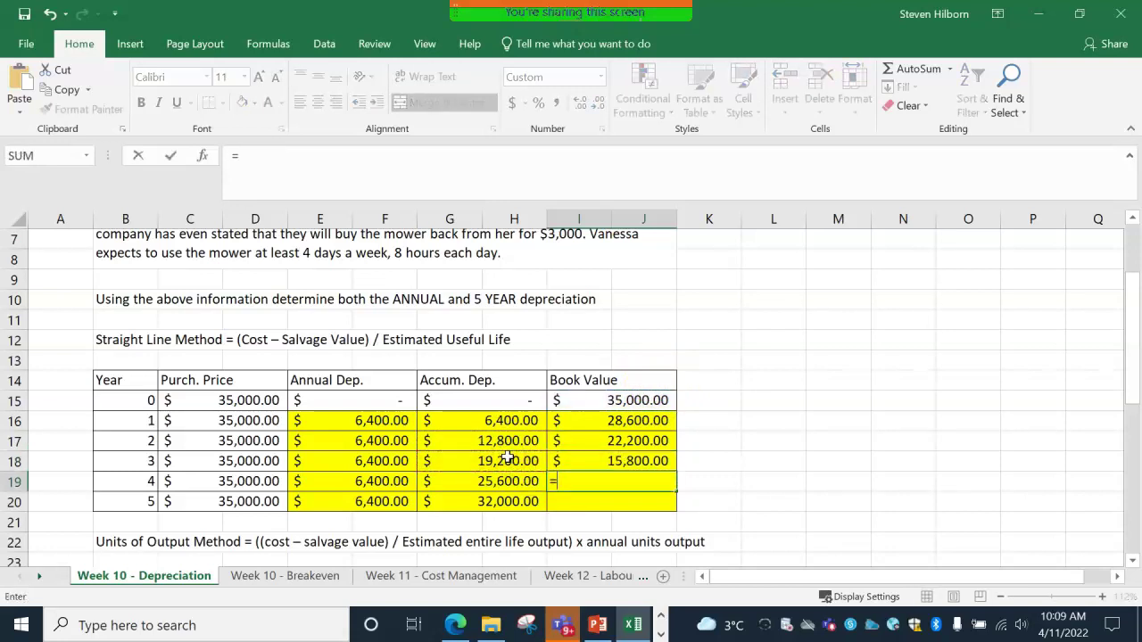
{"action": "left_click", "coordinate": [600, 402]}
{"action": "type", "text": "-"}
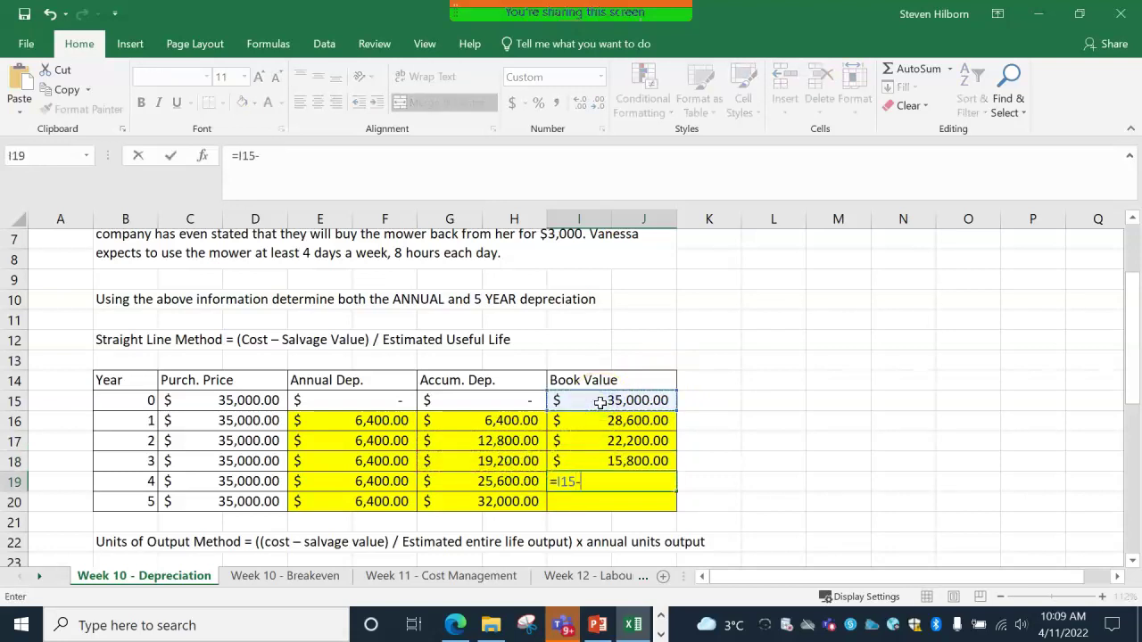
{"action": "left_click", "coordinate": [526, 483]}
{"action": "key", "text": "Return"}
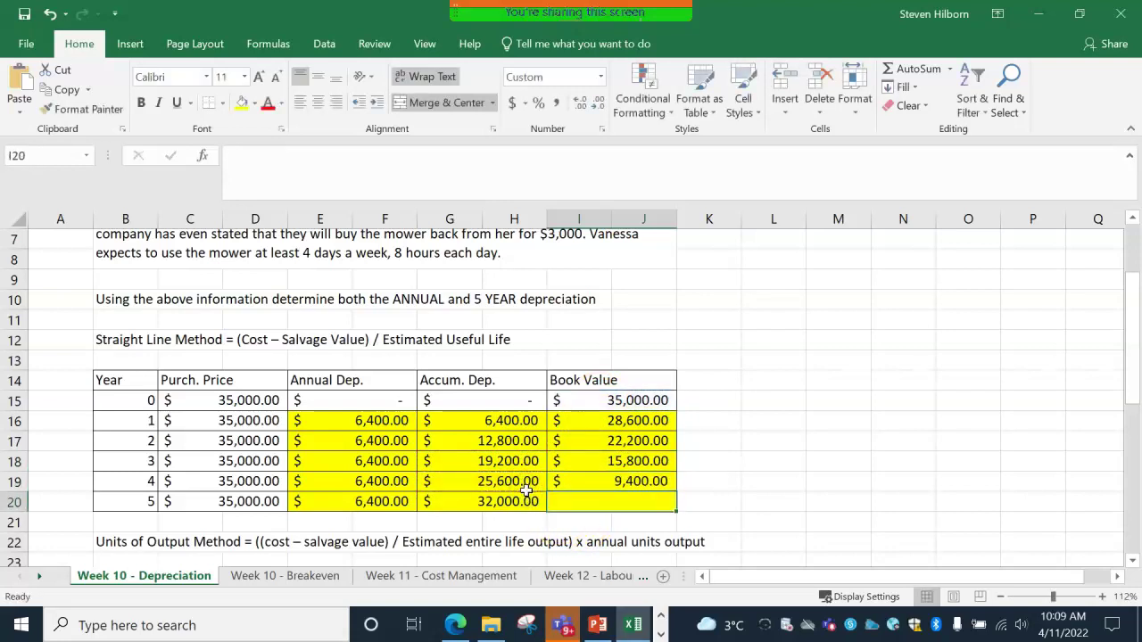
Calculate the year 5 book value in I20 with the formula =I15-G20 and check the cell.
{"action": "type", "text": "="}
{"action": "left_click", "coordinate": [636, 401]}
{"action": "type", "text": "-"}
{"action": "left_click", "coordinate": [499, 501]}
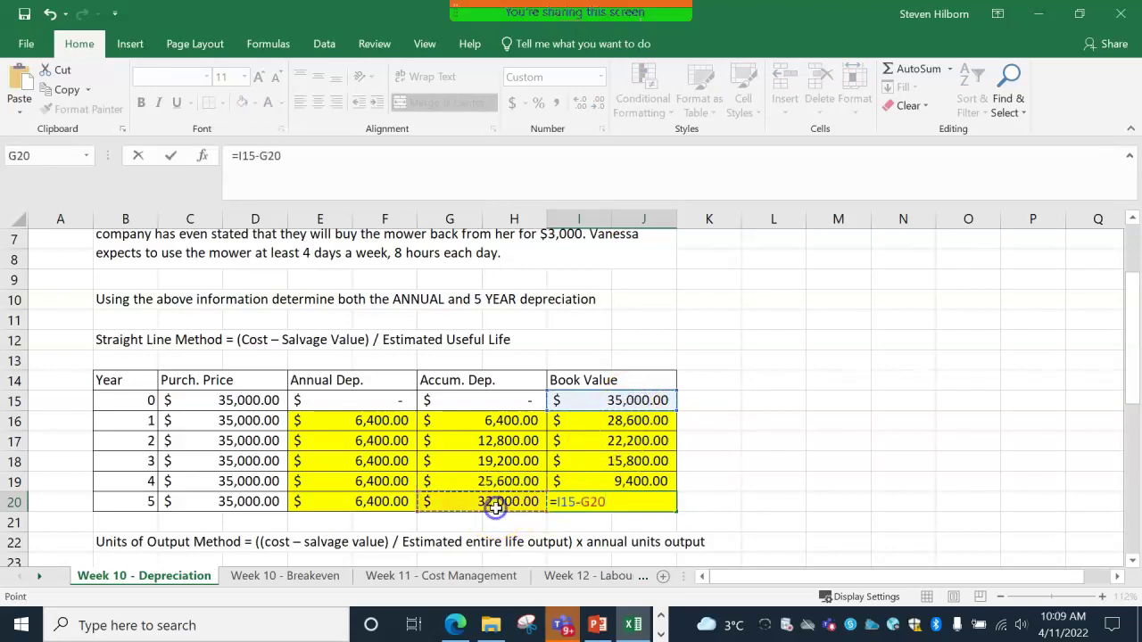
{"action": "key", "text": "Return"}
{"action": "left_click", "coordinate": [625, 503]}
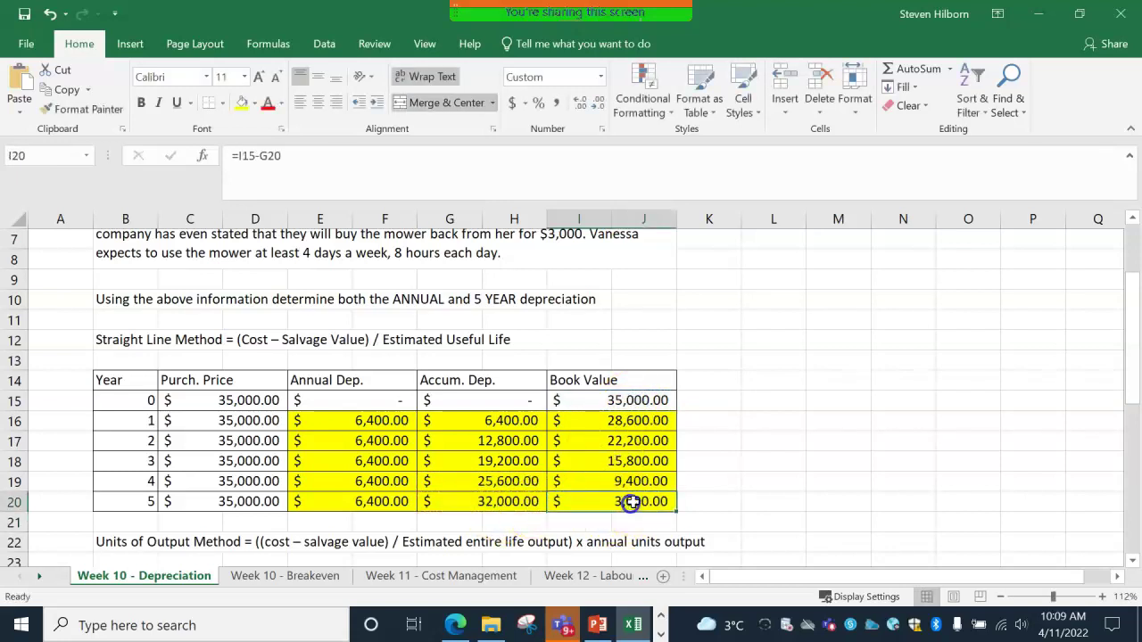
Review the straight-line table's annual depreciation and book values, and examine the Units of Output formula and its empty table.
{"action": "left_click", "coordinate": [697, 504]}
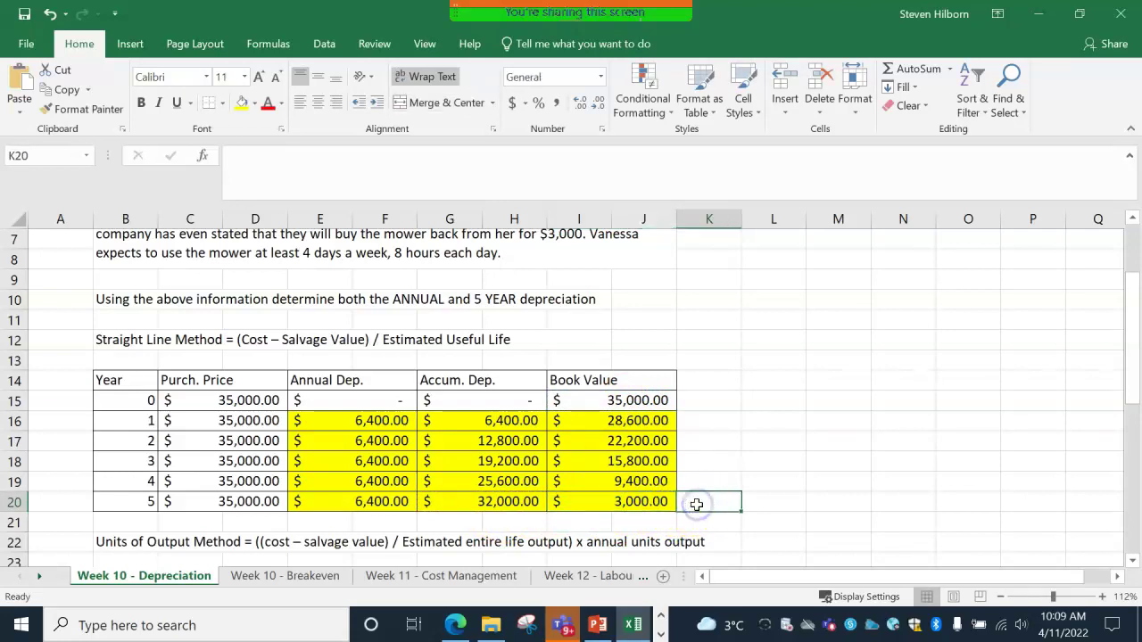
{"action": "left_click", "coordinate": [377, 502]}
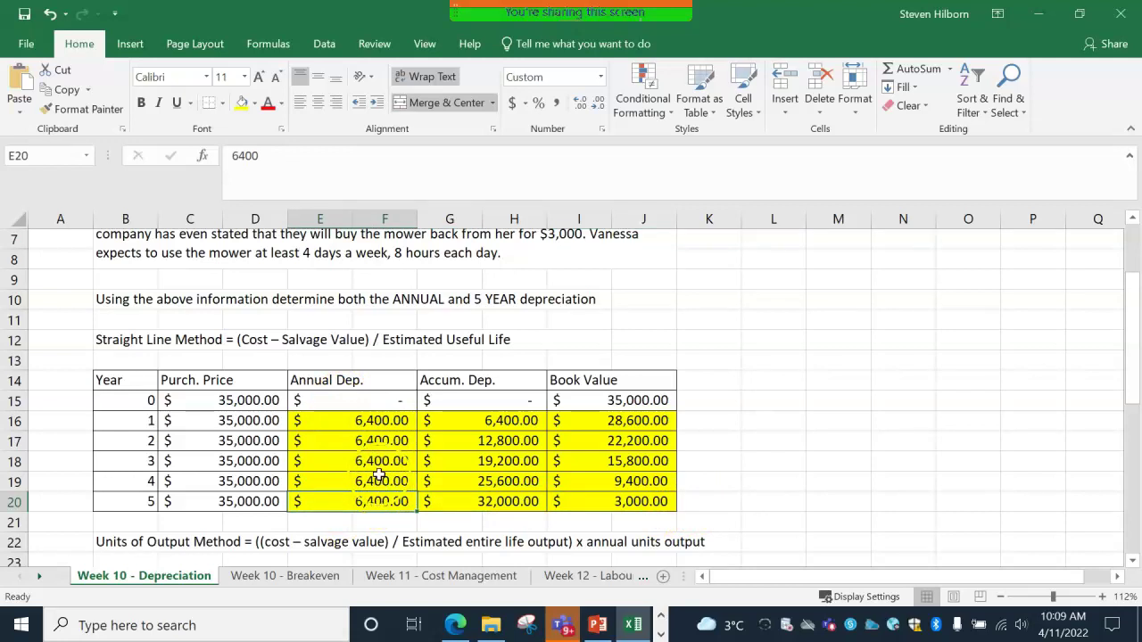
{"action": "left_click", "coordinate": [132, 340]}
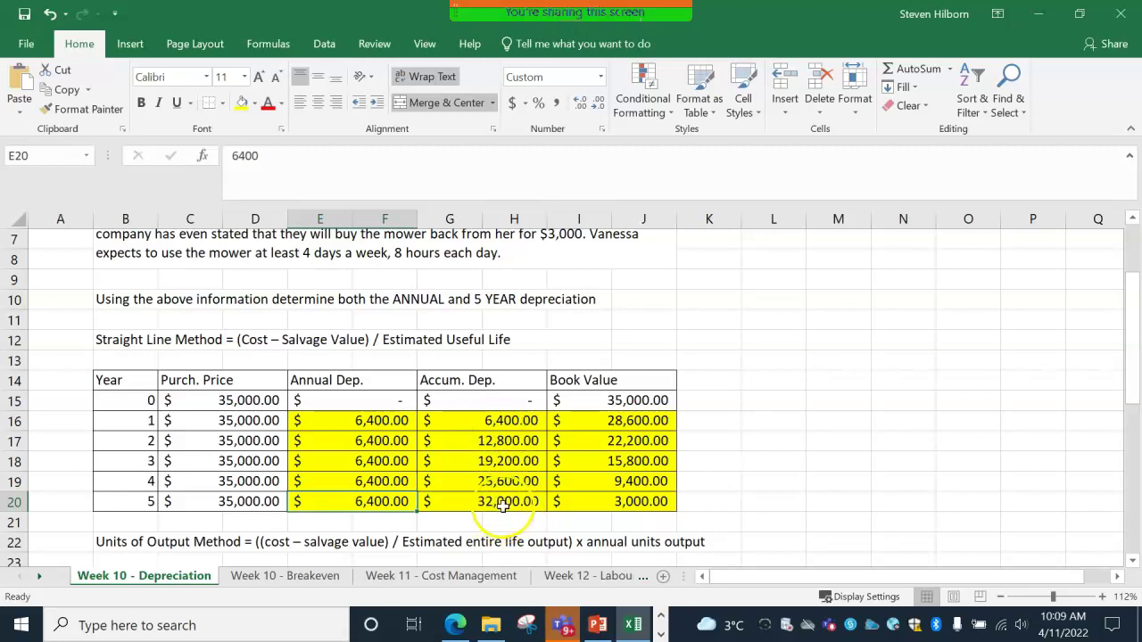
{"action": "left_click", "coordinate": [616, 401]}
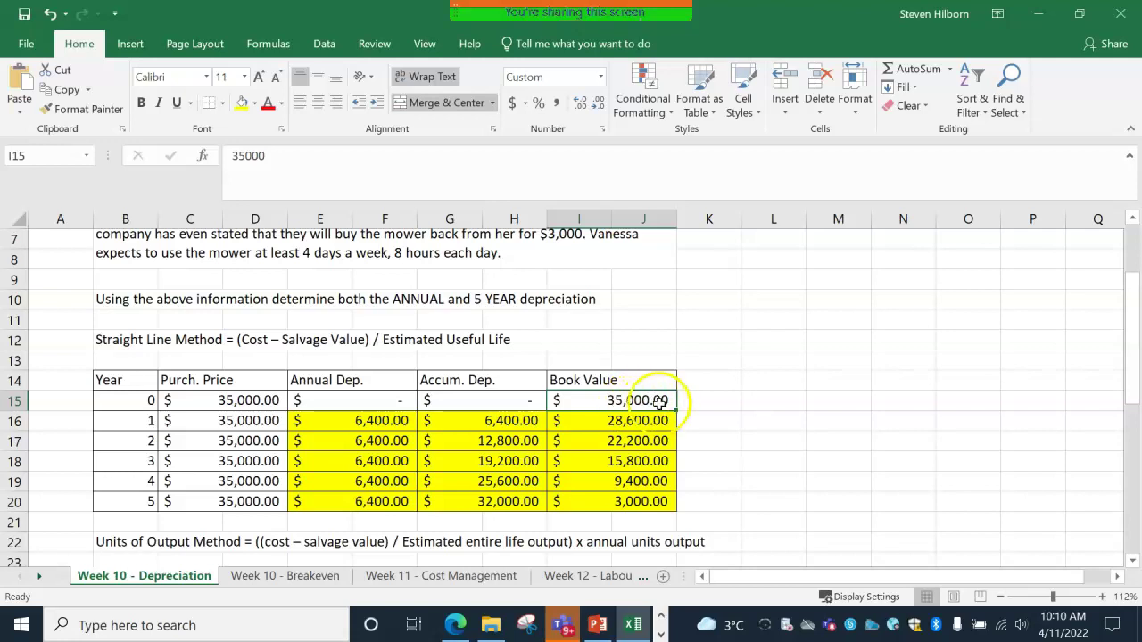
{"action": "left_click", "coordinate": [658, 506]}
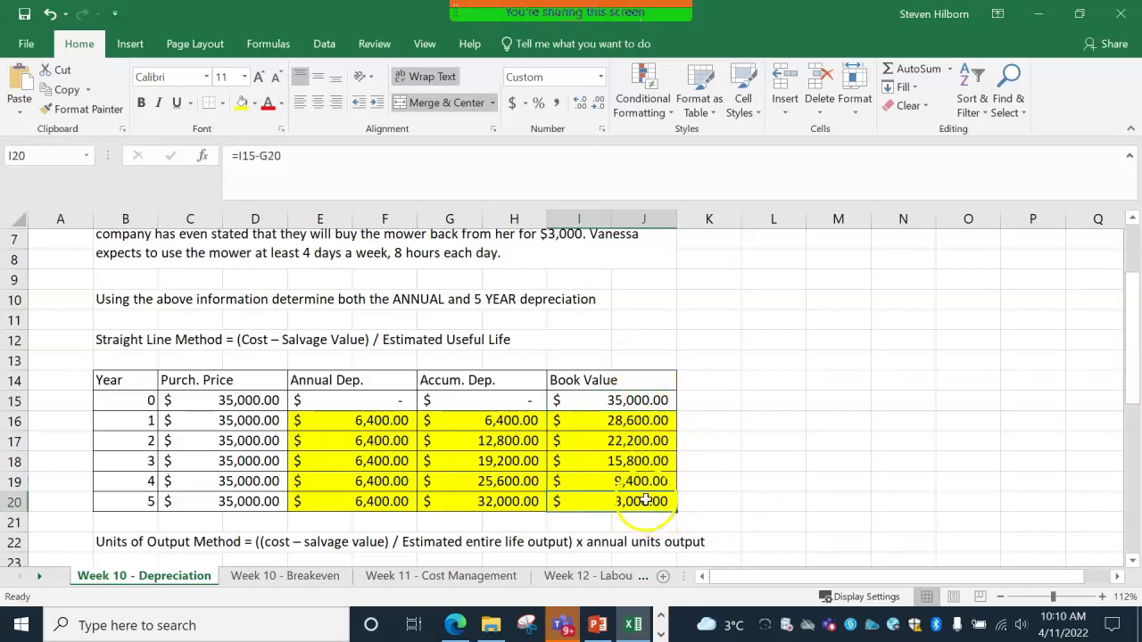
{"action": "scroll", "coordinate": [721, 429], "scroll_direction": "down", "scroll_amount": 4}
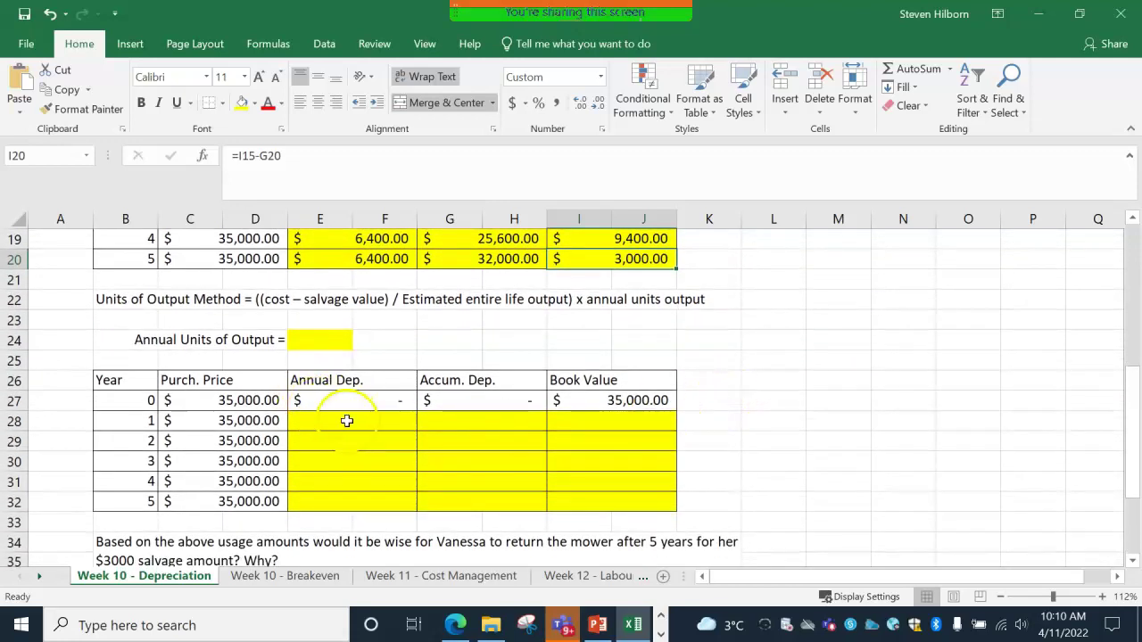
{"action": "left_click_drag", "start_coordinate": [360, 416], "coordinate": [365, 505]}
{"action": "left_click", "coordinate": [366, 499]}
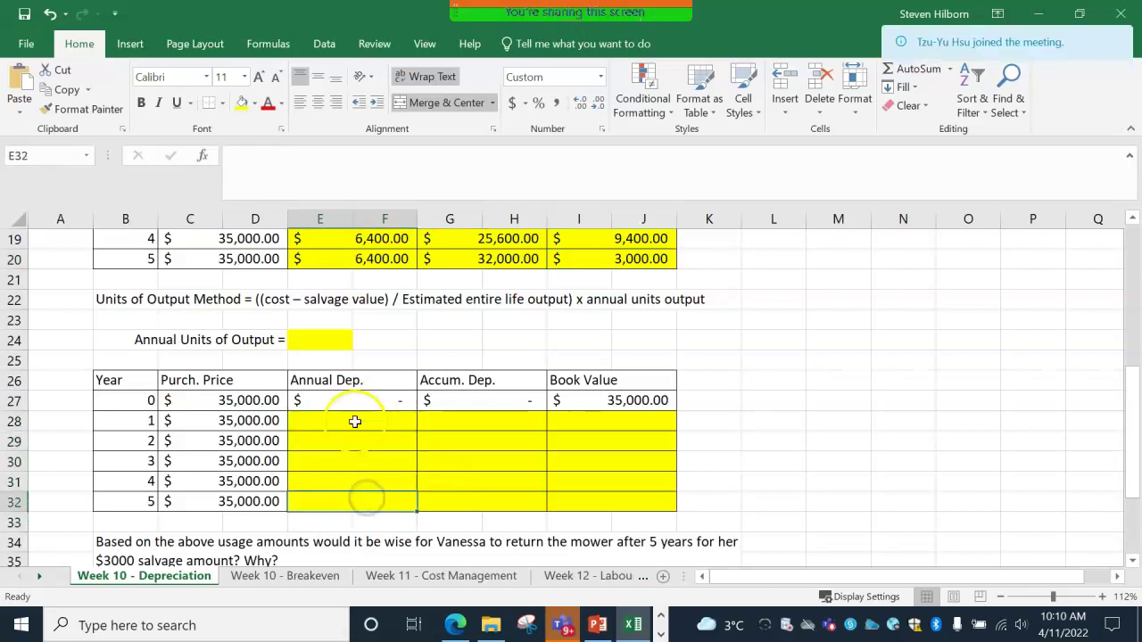
{"action": "scroll", "coordinate": [355, 413], "scroll_direction": "up", "scroll_amount": 1}
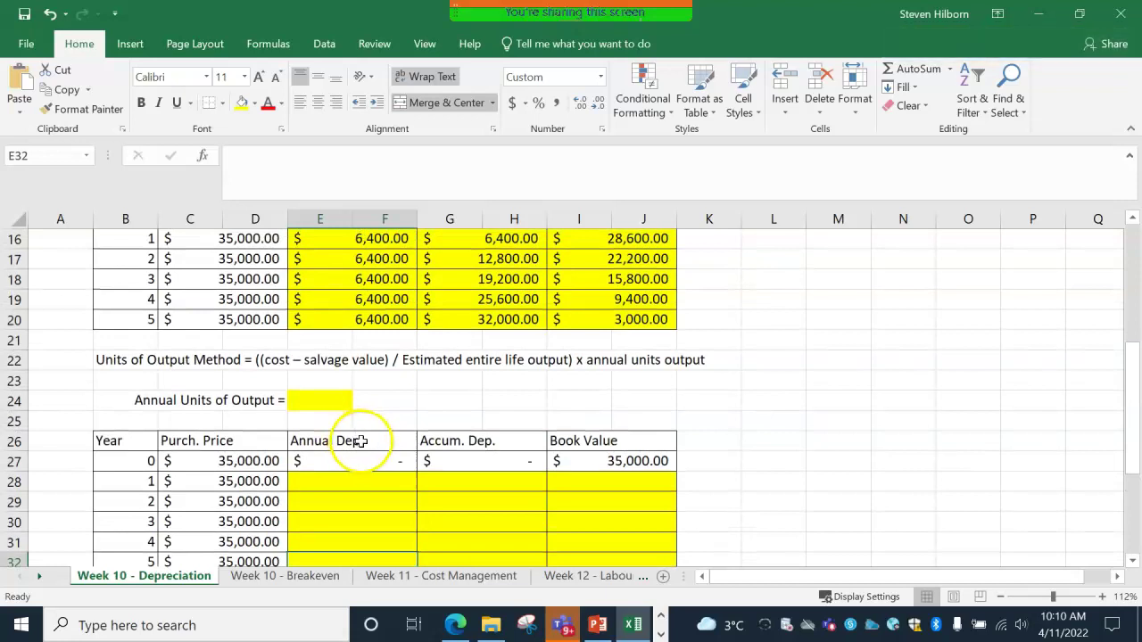
{"action": "scroll", "coordinate": [382, 401], "scroll_direction": "down", "scroll_amount": 2}
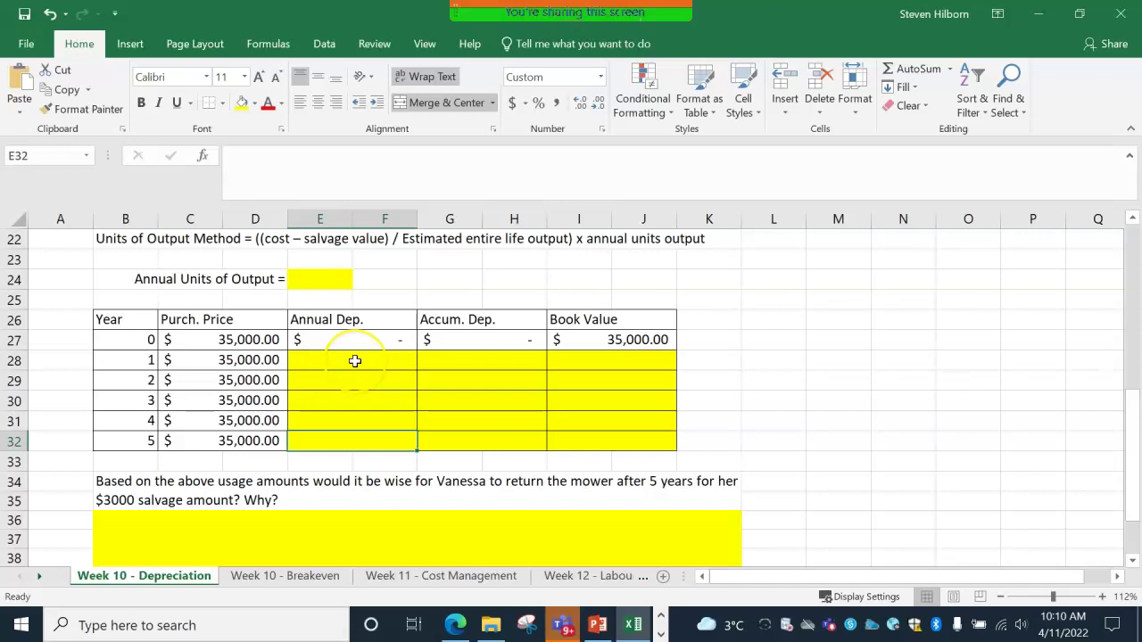
{"action": "scroll", "coordinate": [355, 361], "scroll_direction": "up", "scroll_amount": 2}
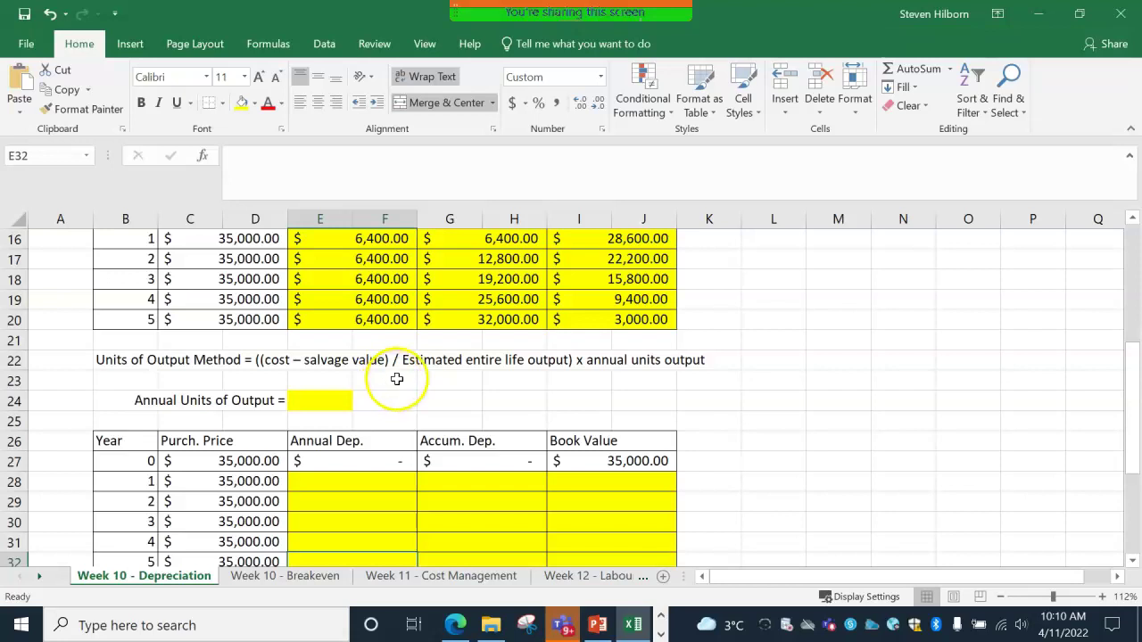
Work out the weekly mower hours in K8 beside the problem text with =8*4, and replace that with =32*52 for the annual hours.
{"action": "scroll", "coordinate": [393, 388], "scroll_direction": "up", "scroll_amount": 3}
{"action": "scroll", "coordinate": [437, 316], "scroll_direction": "up", "scroll_amount": 2}
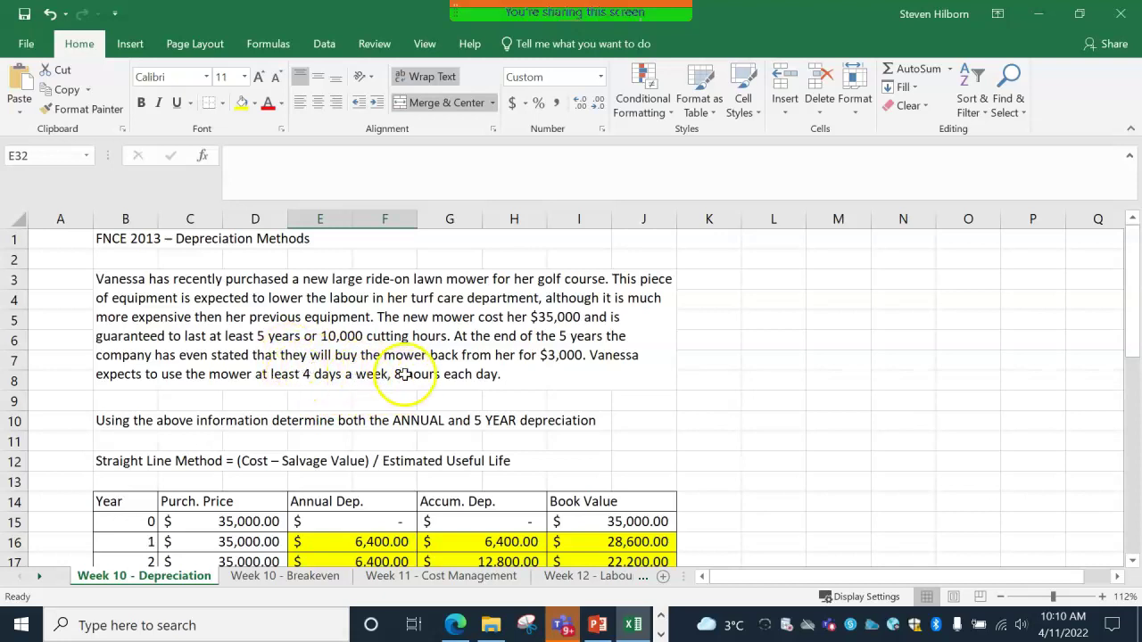
{"action": "left_click", "coordinate": [727, 390]}
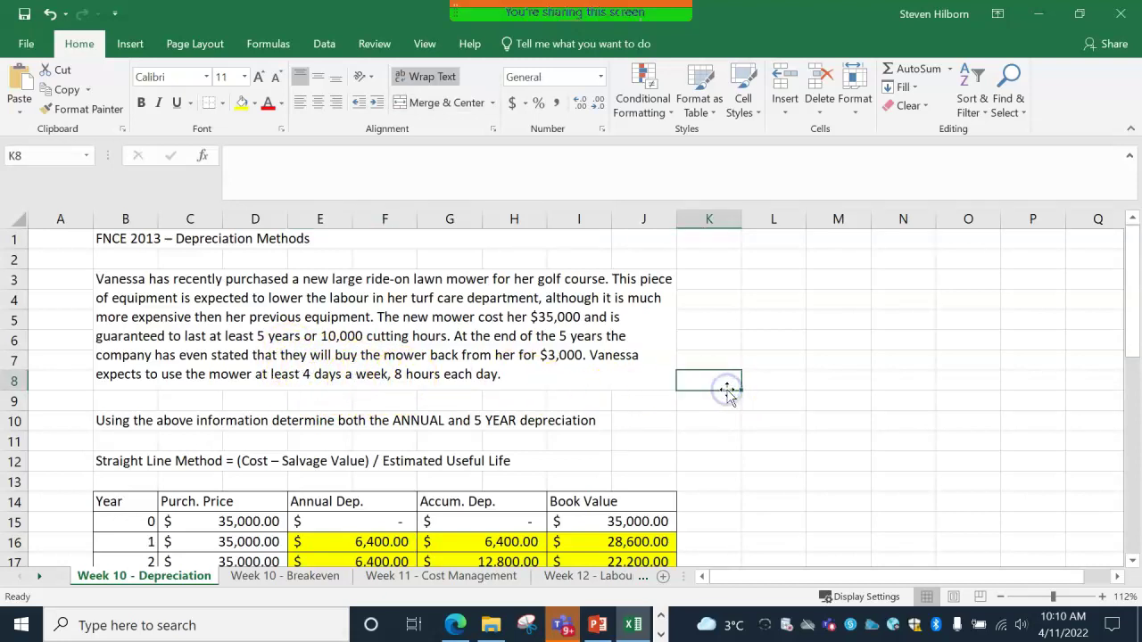
{"action": "type", "text": "=8*4"}
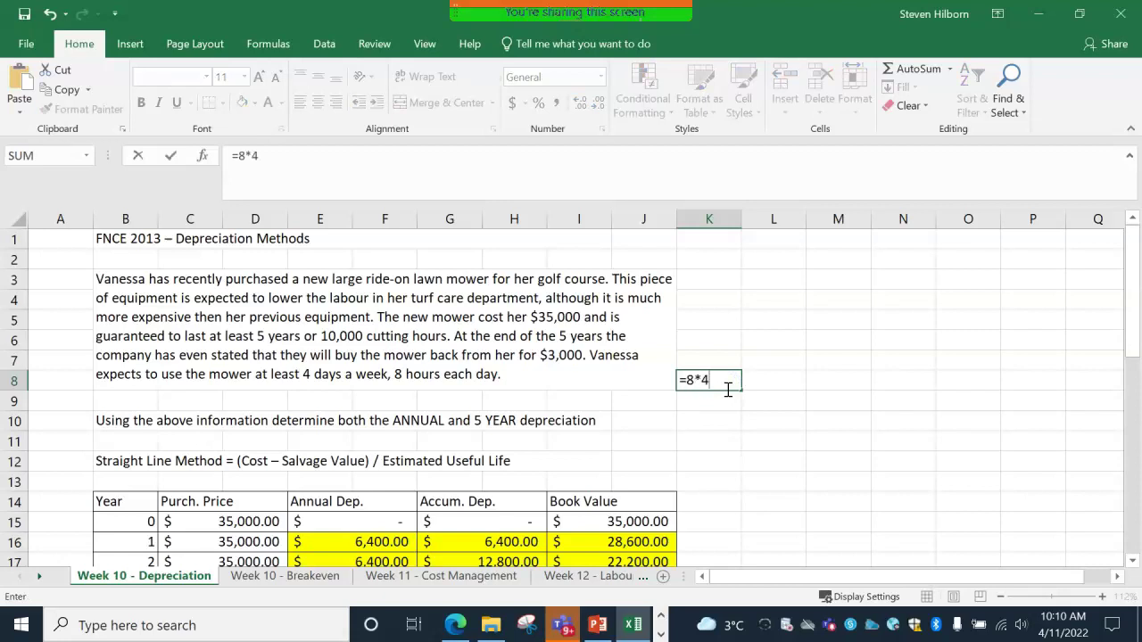
{"action": "key", "text": "ctrl+Return"}
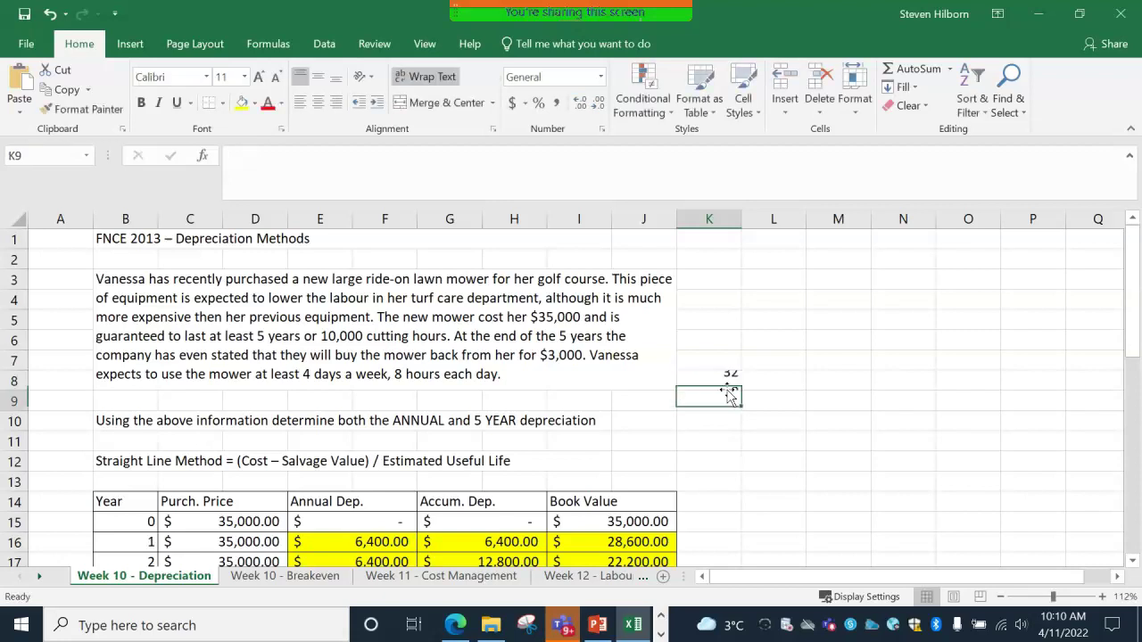
{"action": "type", "text": "=32*52"}
{"action": "key", "text": "Return"}
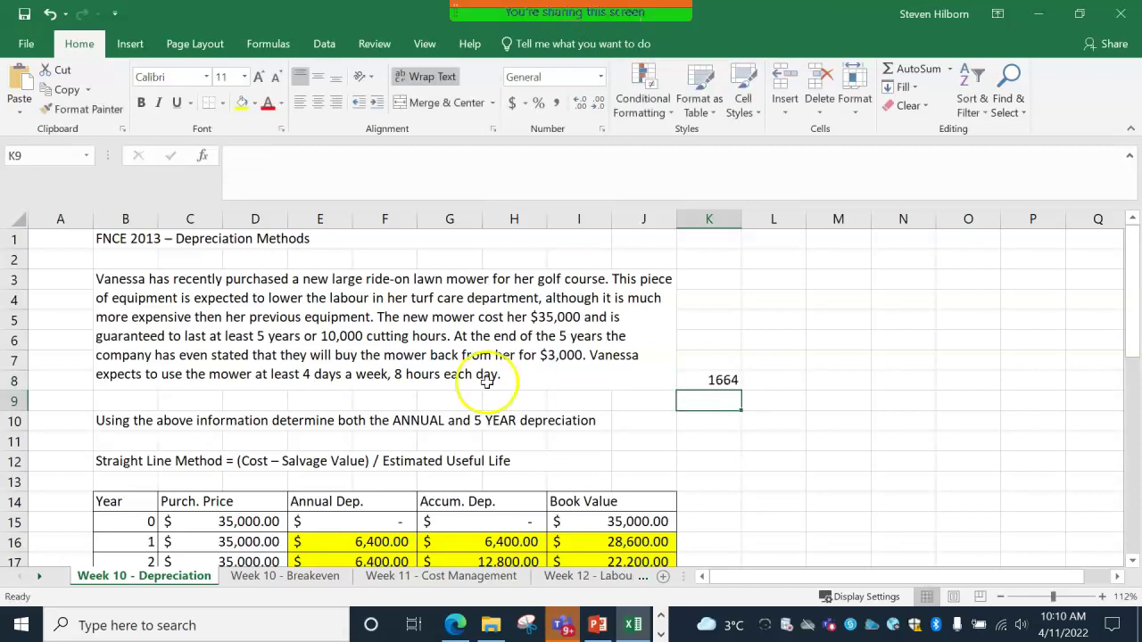
Check the annual hours formula in K8 and reread the Units of Output formula and its table.
{"action": "scroll", "coordinate": [739, 442], "scroll_direction": "down", "scroll_amount": 1}
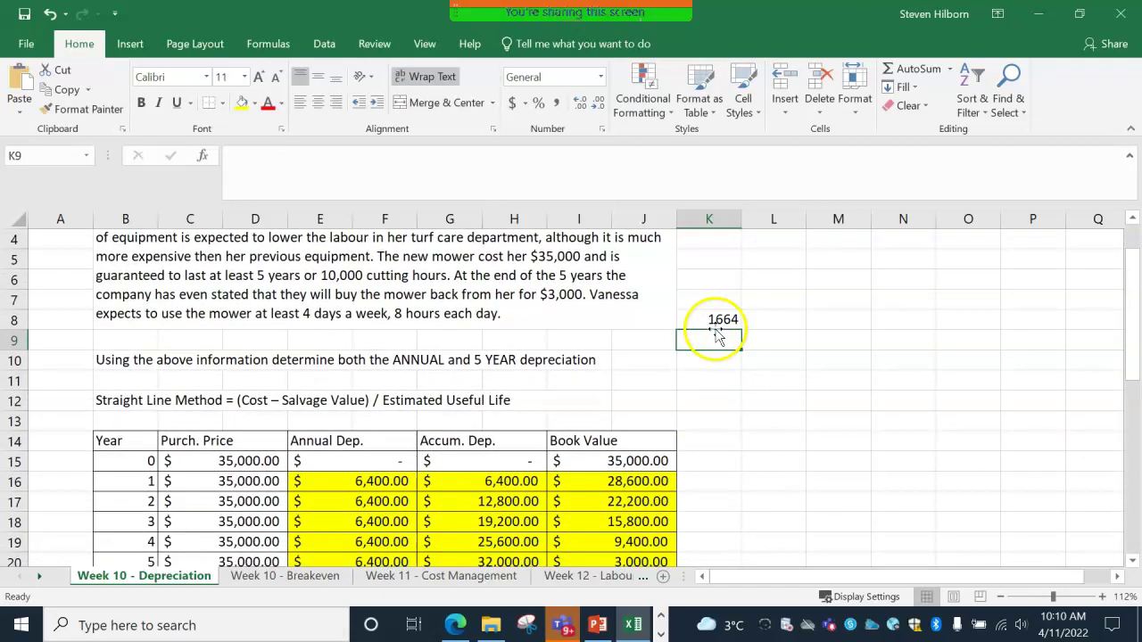
{"action": "left_click", "coordinate": [716, 323]}
{"action": "scroll", "coordinate": [726, 335], "scroll_direction": "down", "scroll_amount": 5}
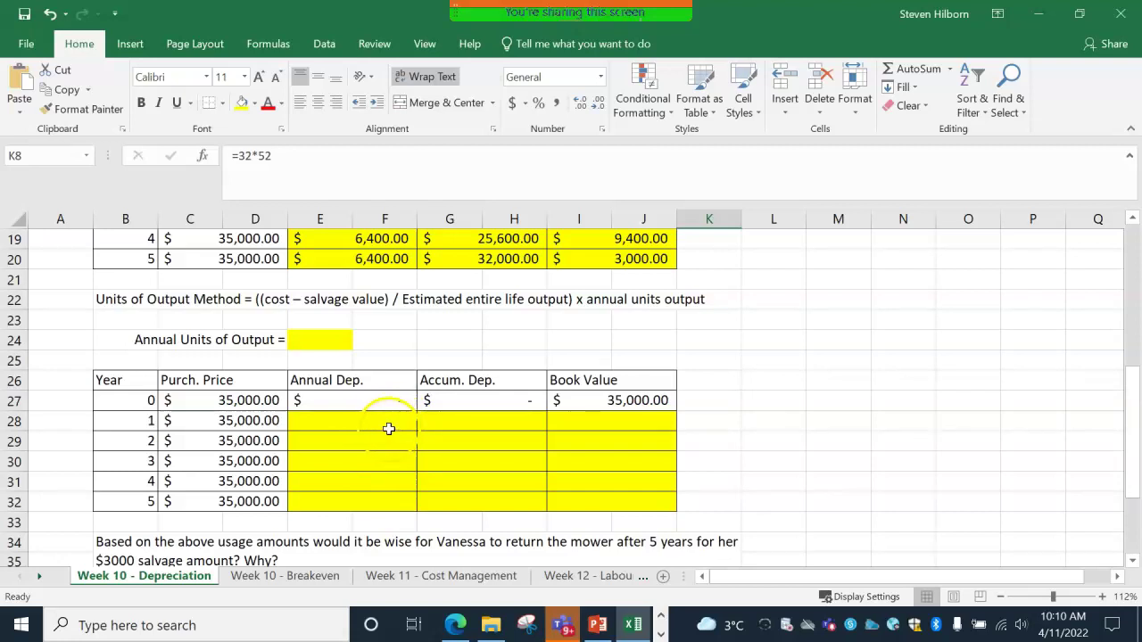
{"action": "scroll", "coordinate": [477, 401], "scroll_direction": "up", "scroll_amount": 1}
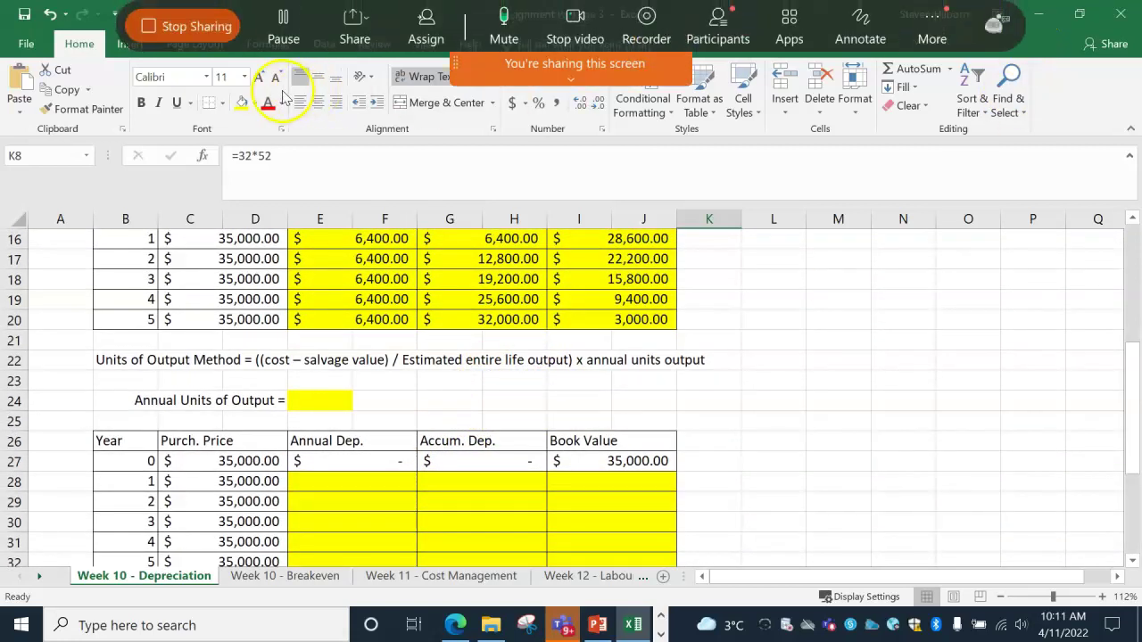
{"action": "scroll", "coordinate": [581, 316], "scroll_direction": "up", "scroll_amount": 1}
Stop sharing the screen and open the chat of the Webex meeting to read the messages.
{"action": "left_click", "coordinate": [177, 28]}
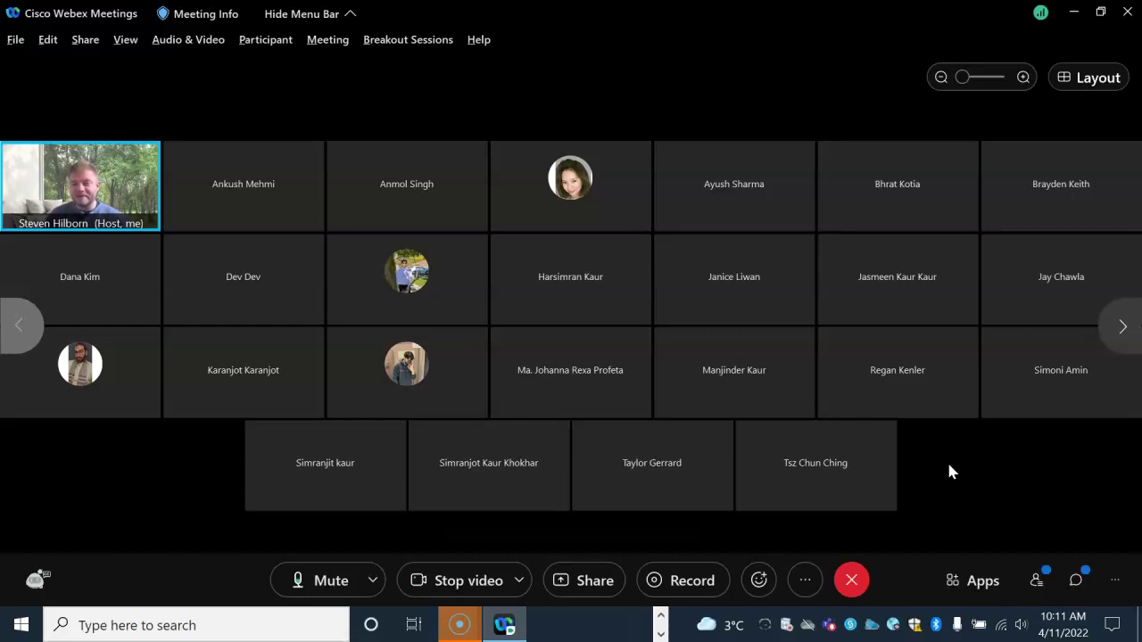
{"action": "left_click", "coordinate": [1076, 580]}
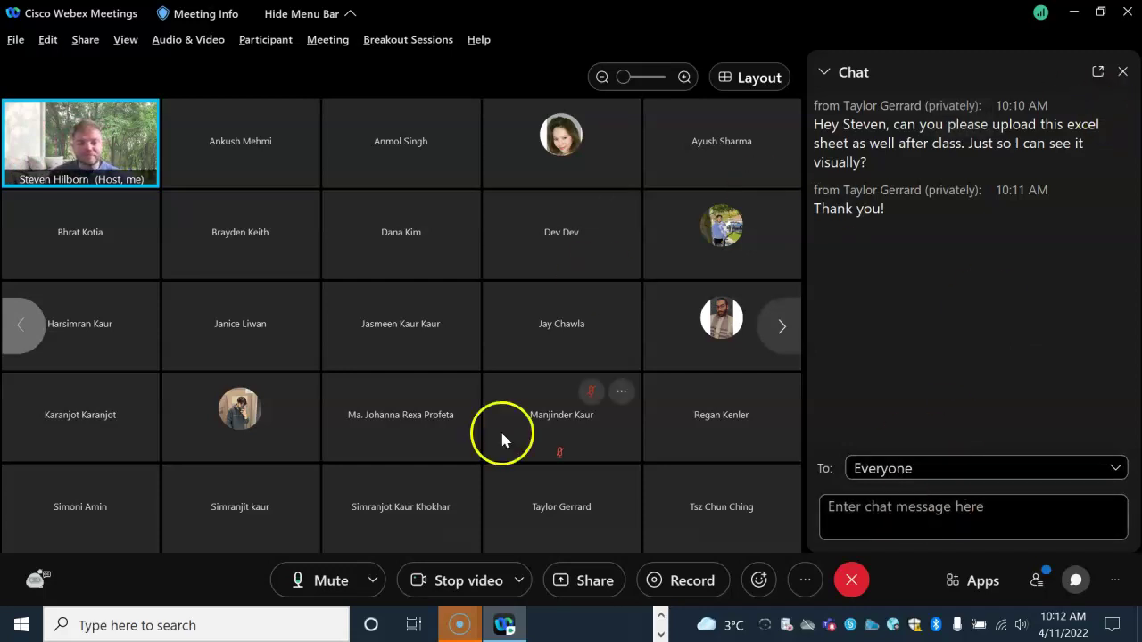
{"action": "left_click", "coordinate": [660, 624]}
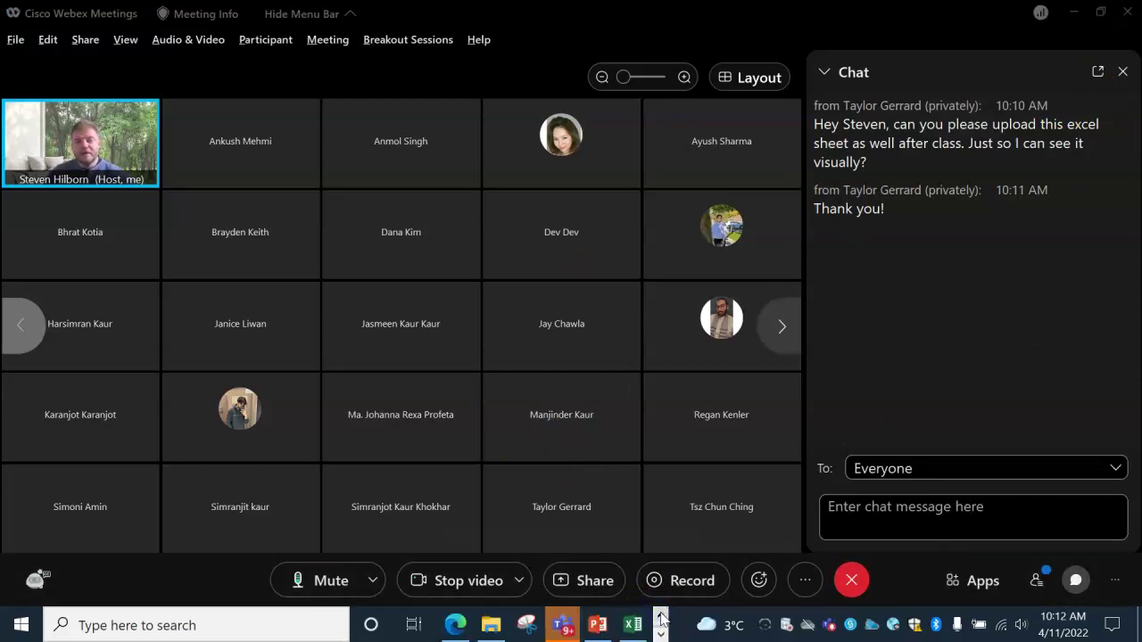
Share Screen 1 in the Webex meeting and switch to the Labour and Payroll presentation in PowerPoint.
{"action": "left_click", "coordinate": [593, 589]}
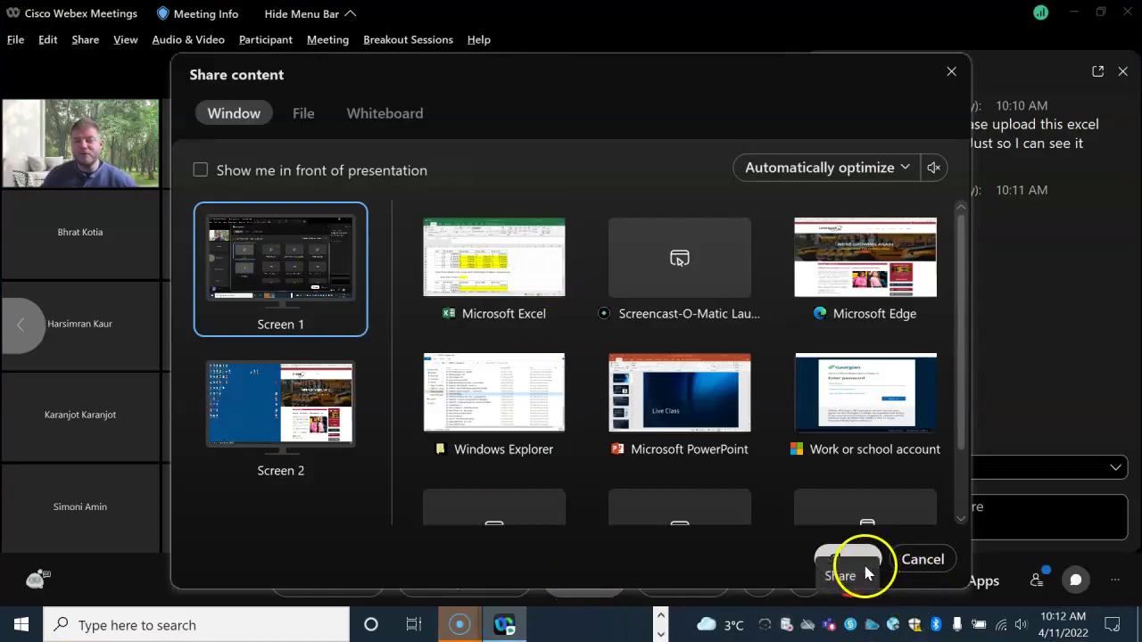
{"action": "left_click", "coordinate": [865, 572]}
{"action": "left_click", "coordinate": [595, 626]}
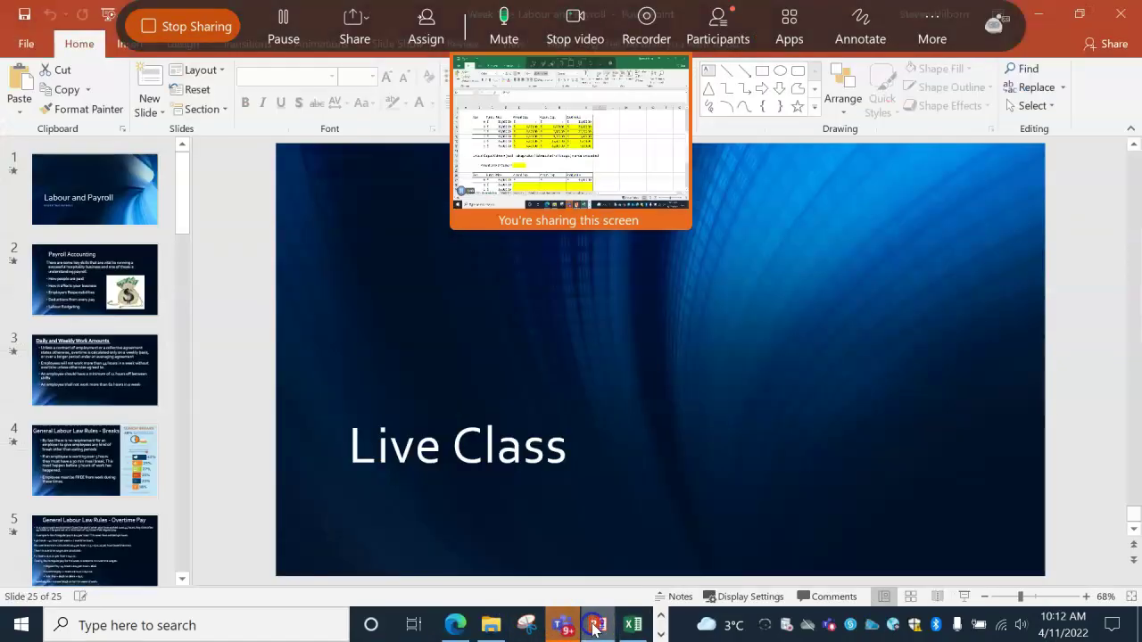